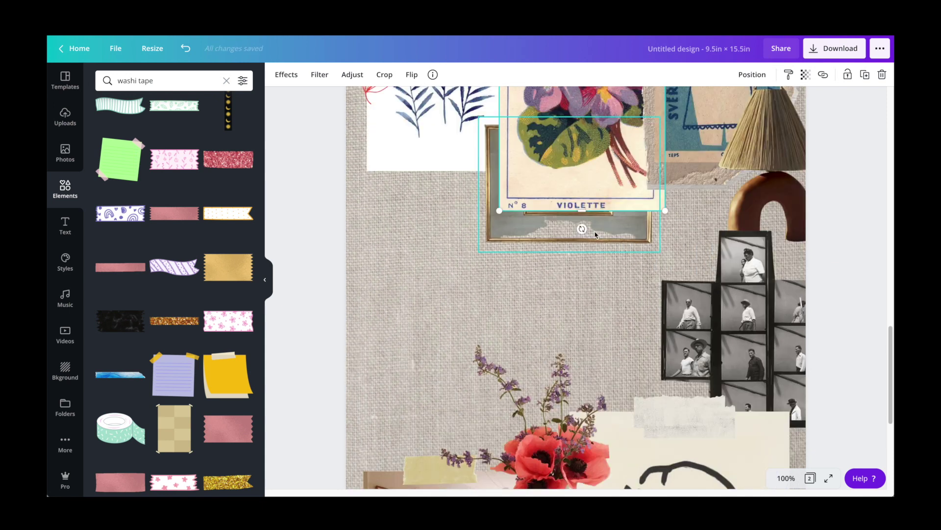
# Move the framed picture lower, then place the lamp over the blue dress poster and shrink it
pyautogui.moveTo(595, 234); pyautogui.dragTo(592, 375)
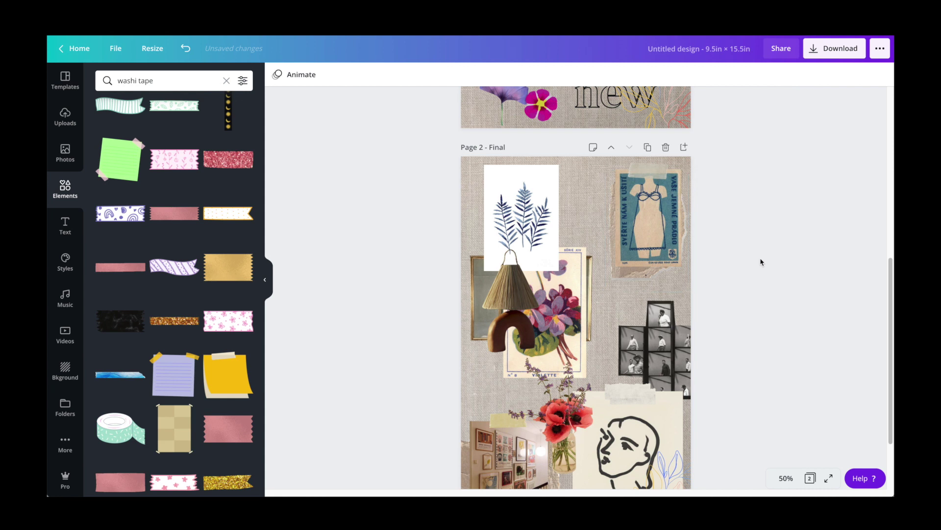
pyautogui.scroll(-1, 761, 259)
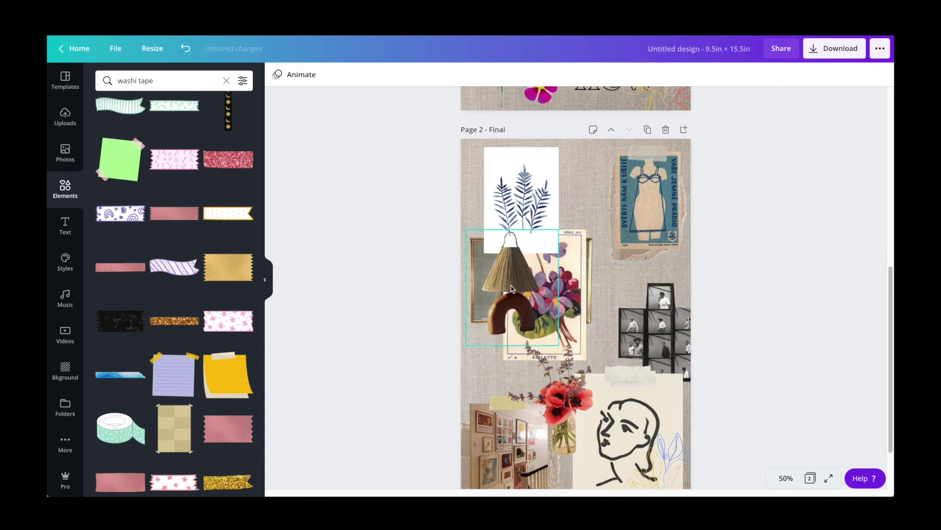
pyautogui.moveTo(513, 289); pyautogui.dragTo(649, 206)
pyautogui.moveTo(678, 250); pyautogui.dragTo(675, 245)
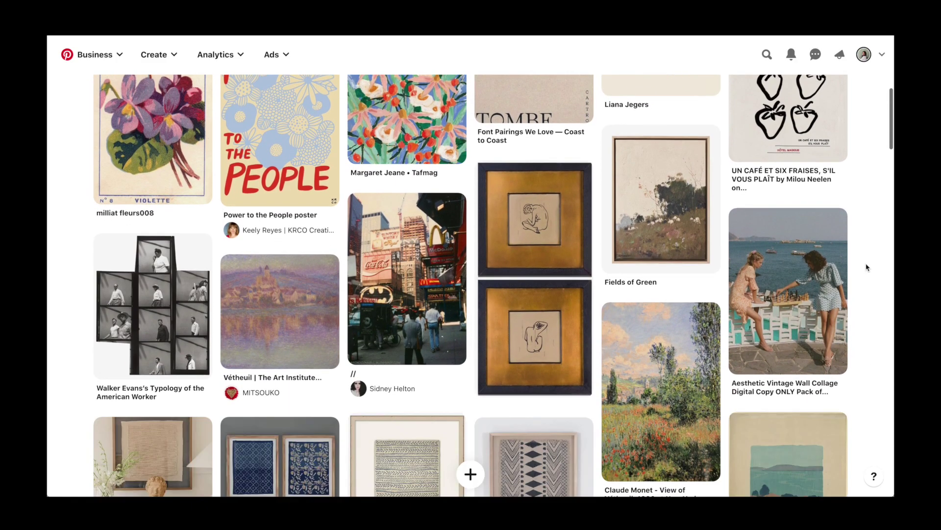
# Browse the Pinterest home feed and open the pink flower field painting pin
pyautogui.scroll(-5, 866, 267)
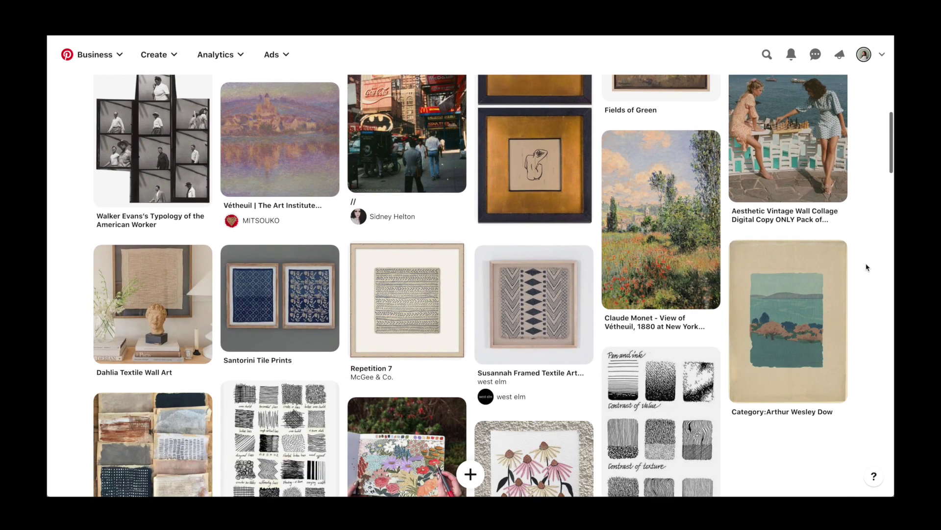
pyautogui.scroll(-5, 867, 267)
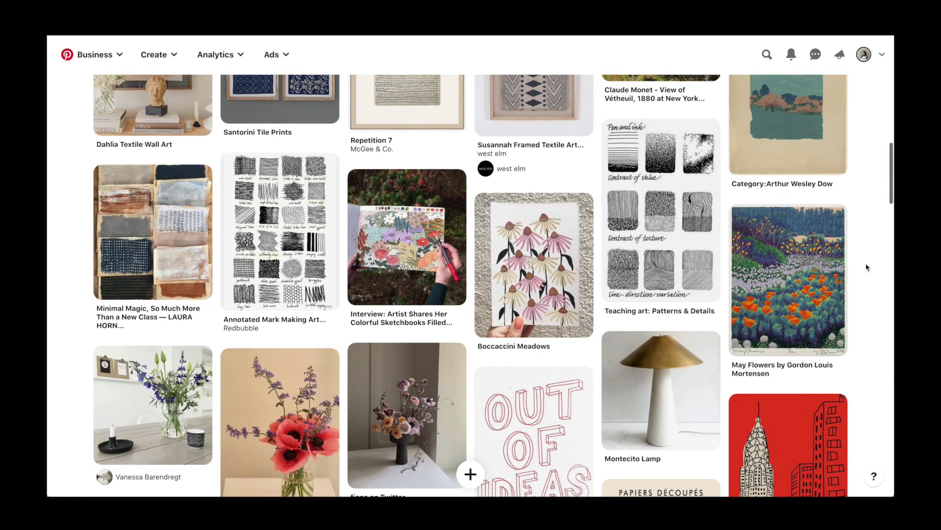
pyautogui.scroll(-5, 866, 268)
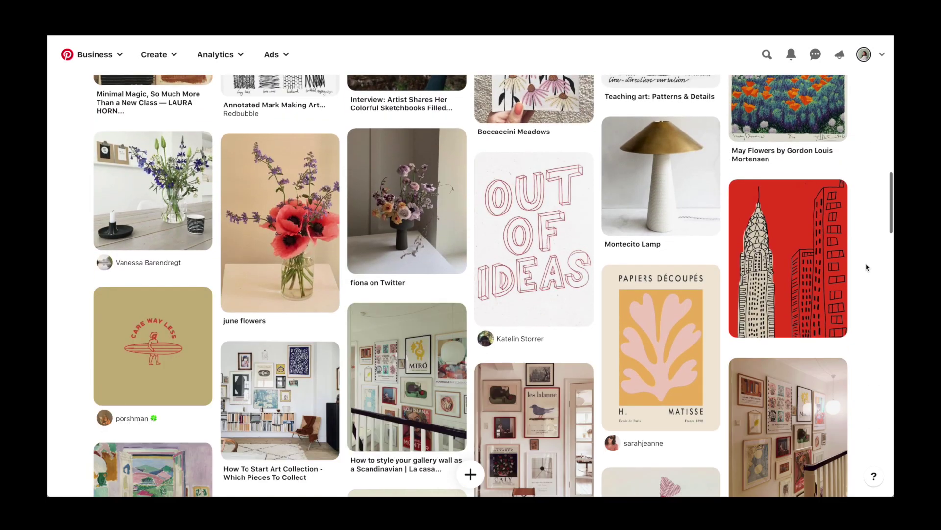
pyautogui.scroll(-4, 866, 268)
pyautogui.scroll(4, 866, 267)
pyautogui.click(516, 308)
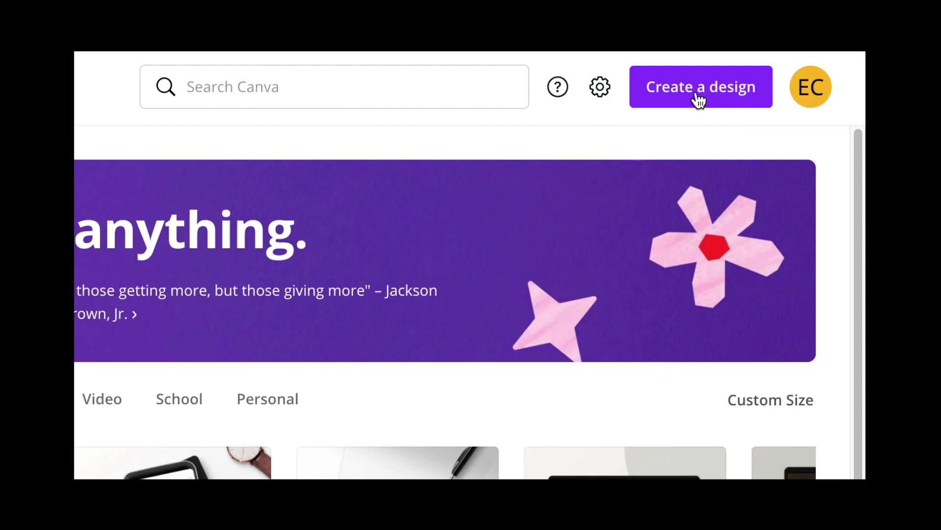
# Create a custom 9.5 × 15.5 in design and drag the mood board pictures into Uploads
pyautogui.click(701, 96)
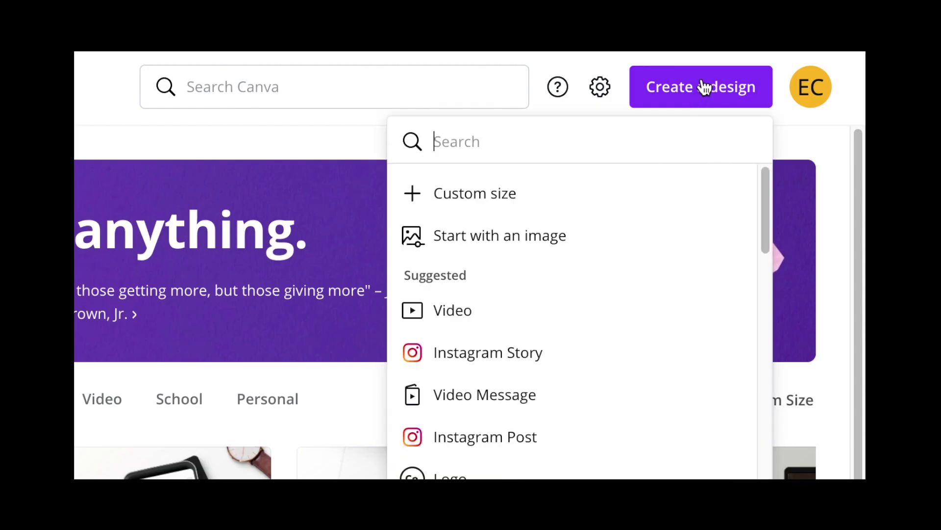
pyautogui.click(487, 197)
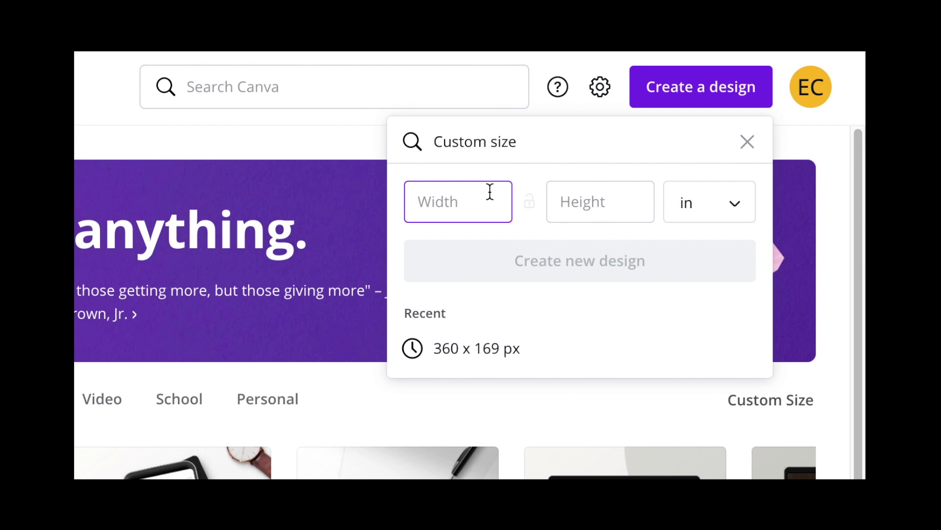
pyautogui.click(587, 203)
pyautogui.write('15.5')
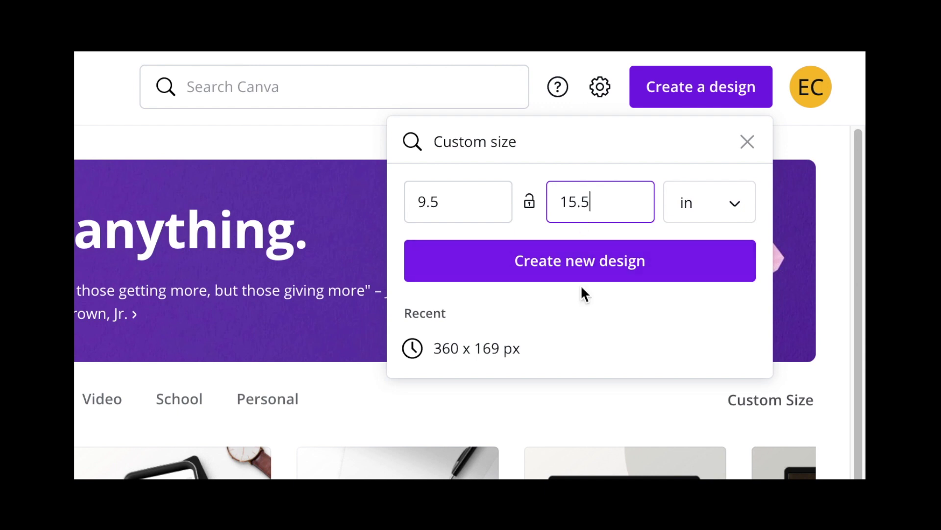
pyautogui.click(582, 269)
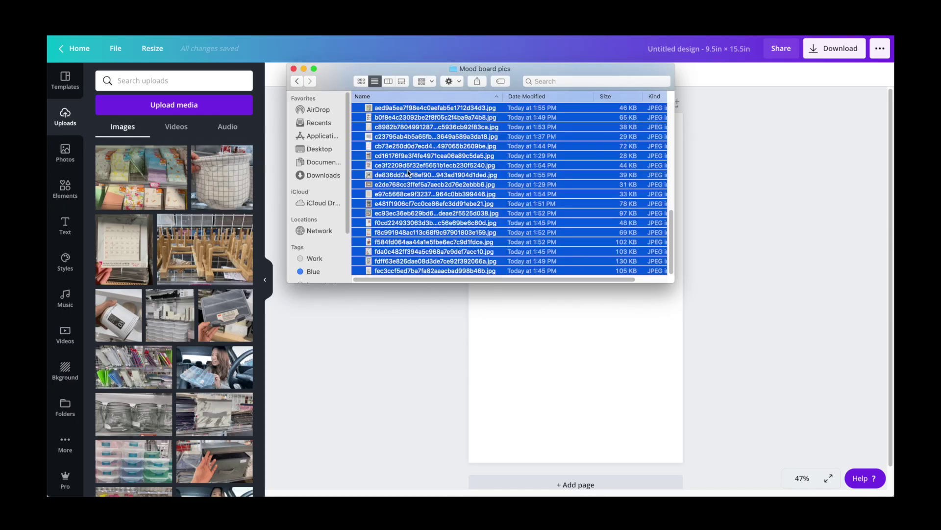
pyautogui.moveTo(408, 172); pyautogui.dragTo(201, 204)
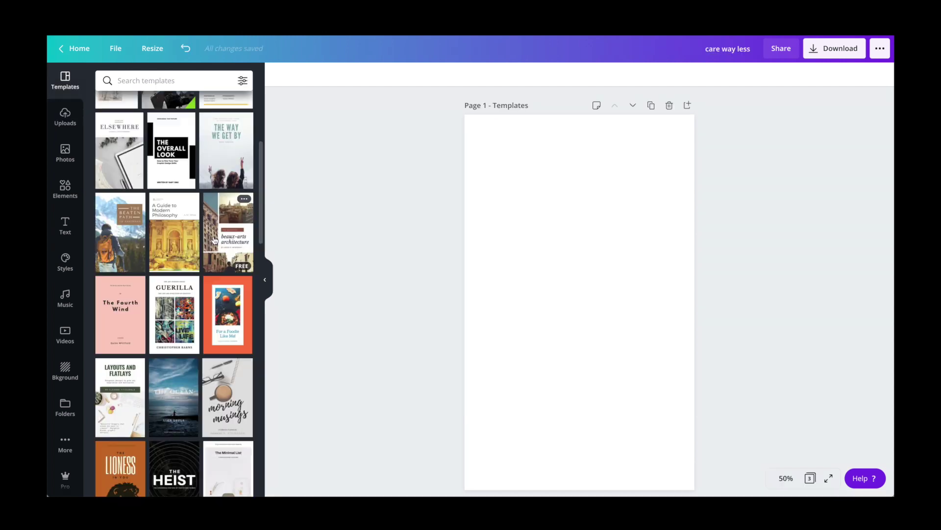
# Search mood board templates and apply 'My Weekend Mood' to page 1
pyautogui.scroll(-5, 213, 239)
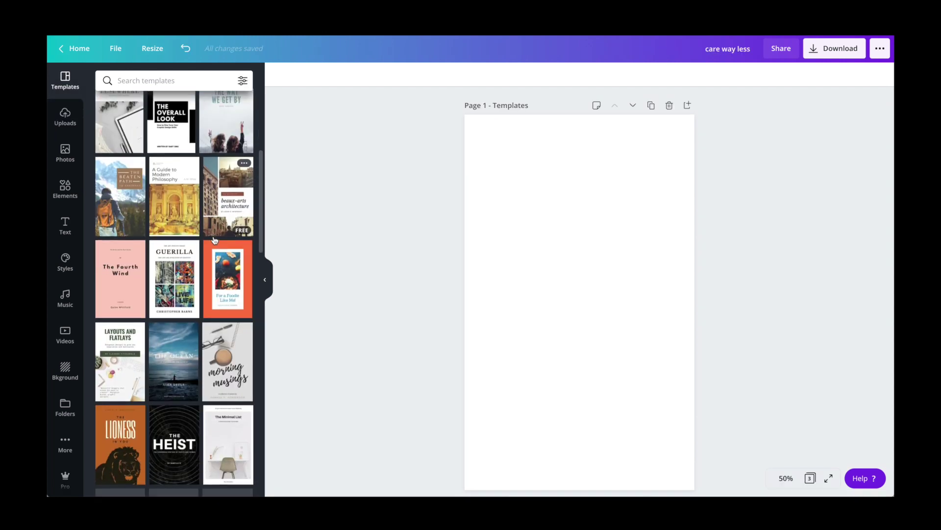
pyautogui.scroll(-5, 214, 239)
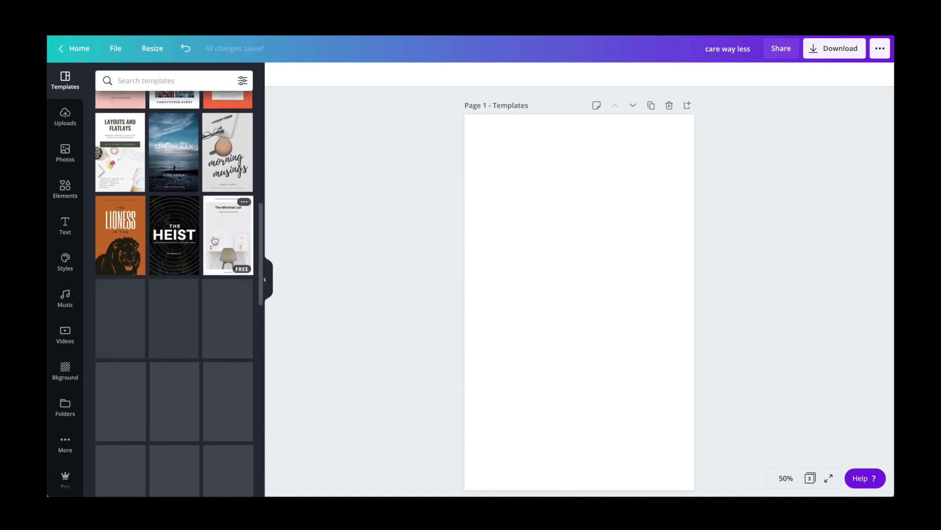
pyautogui.scroll(-4, 213, 240)
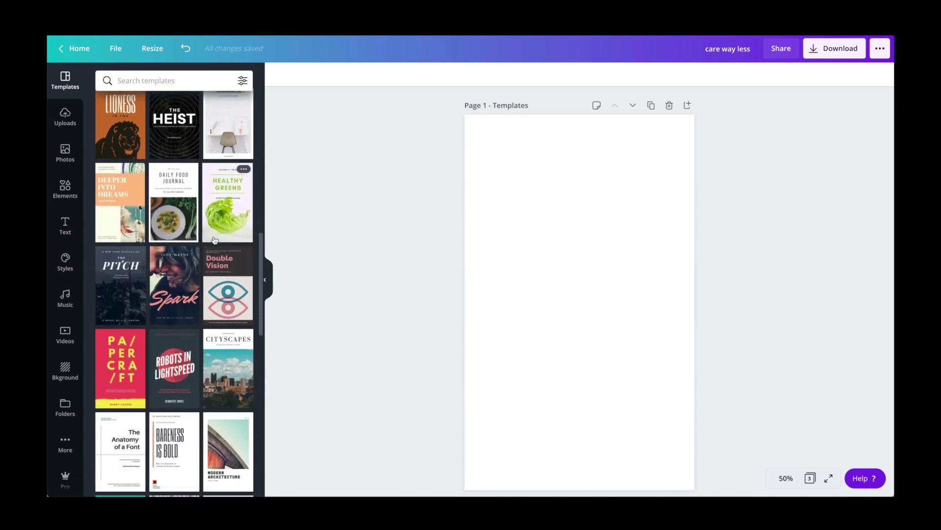
pyautogui.scroll(-3, 213, 240)
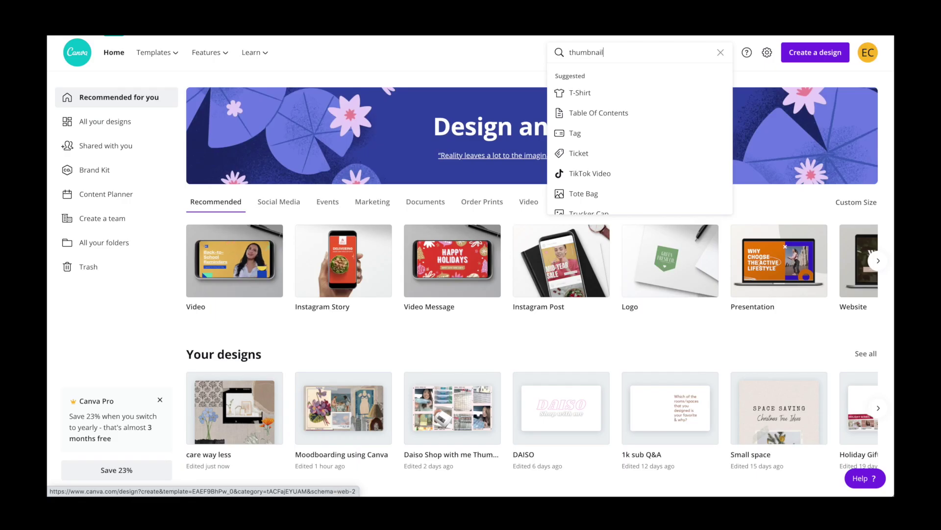
pyautogui.press('Return')
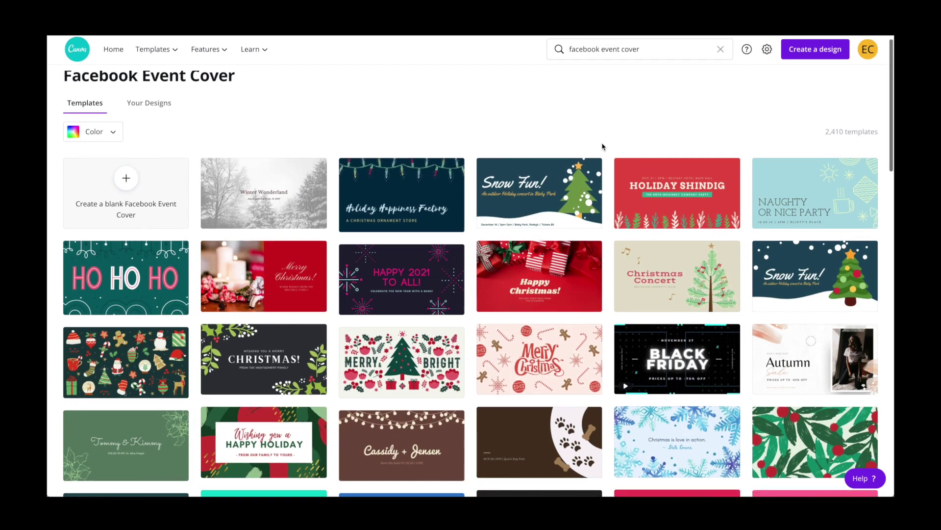
pyautogui.scroll(-1, 604, 145)
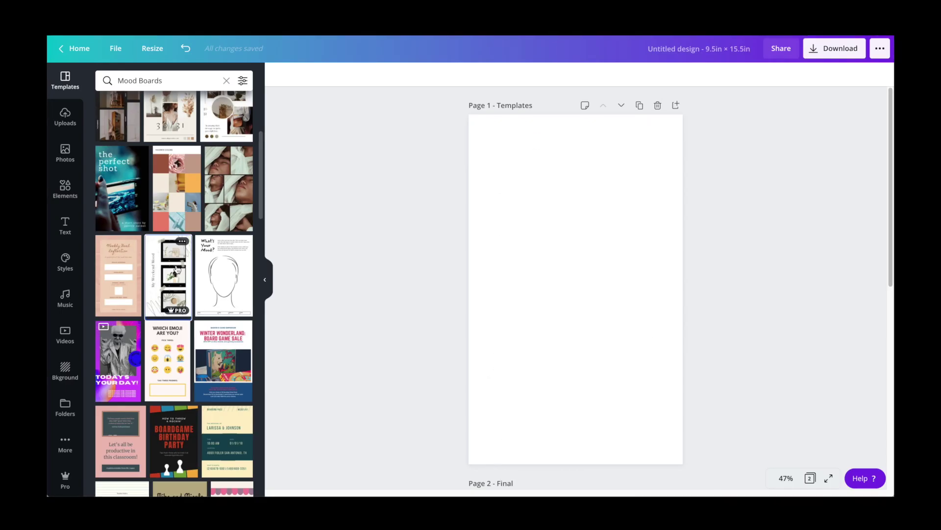
pyautogui.click(178, 268)
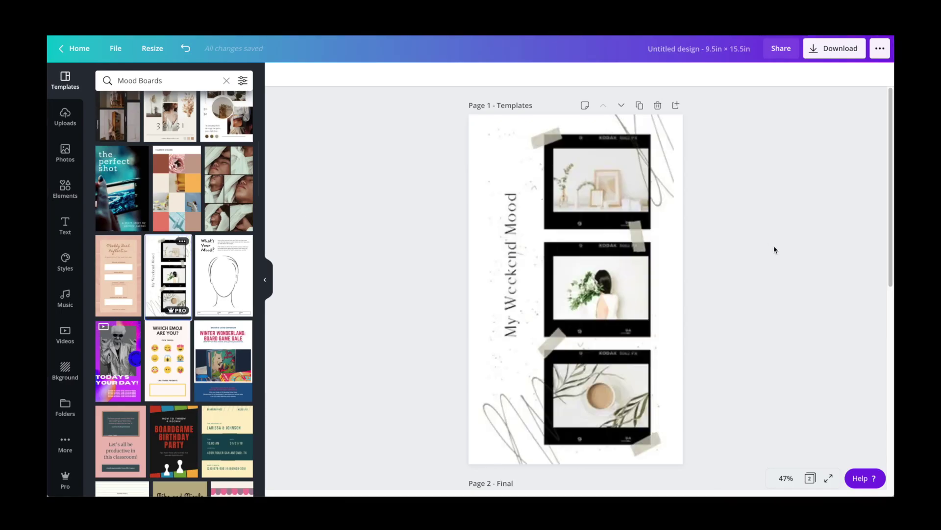
# Delete the 'My Weekend Mood' title text and the middle film frame from page 1
pyautogui.click(660, 134)
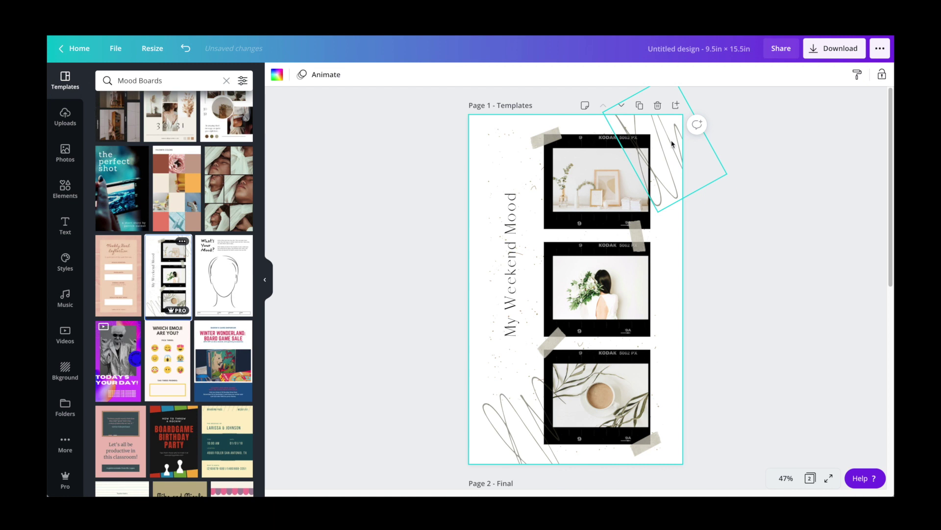
pyautogui.click(532, 230)
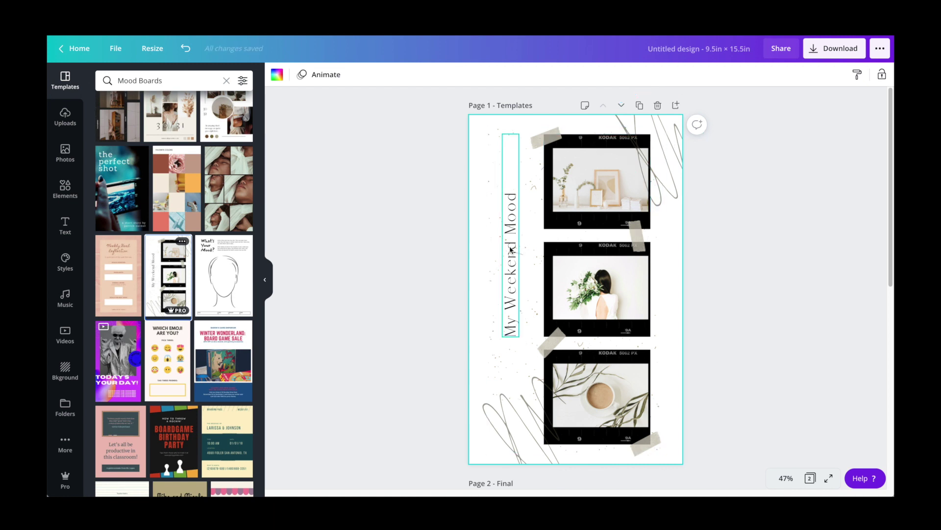
pyautogui.click(510, 249)
pyautogui.press('Delete')
pyautogui.click(617, 301)
pyautogui.press('Delete')
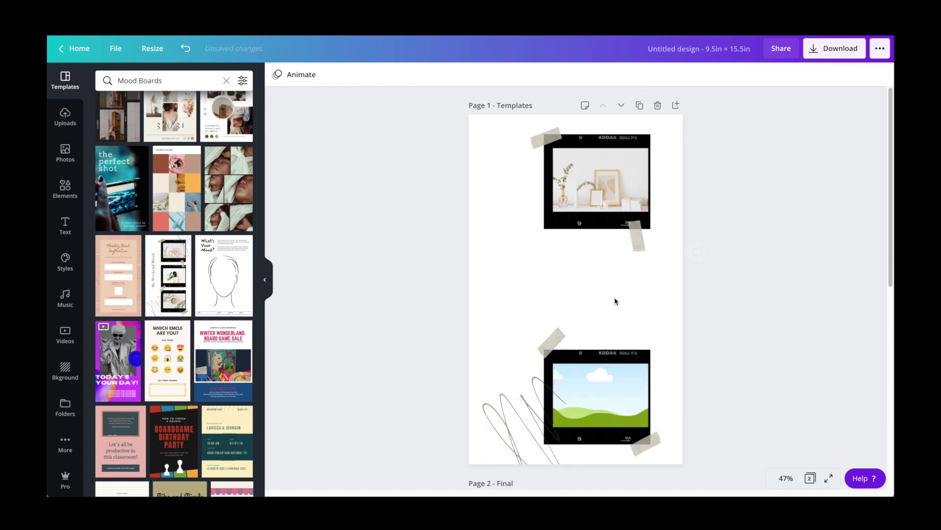
# Remove the tape strips, the bottom film frame and the bottom scribble from page 1
pyautogui.click(635, 242)
pyautogui.click(551, 338)
pyautogui.press('Delete')
pyautogui.click(611, 384)
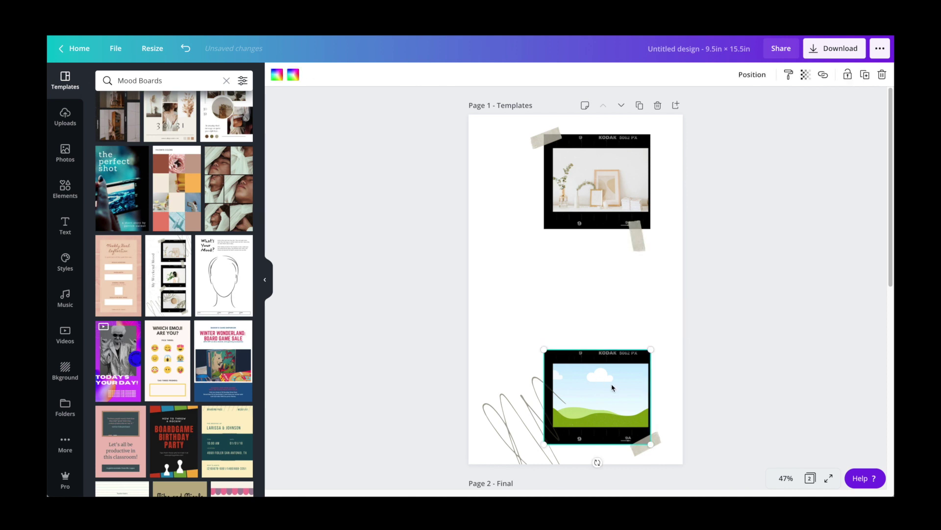
pyautogui.press('Delete')
pyautogui.click(657, 444)
pyautogui.press('Delete')
pyautogui.click(544, 434)
pyautogui.press('Delete')
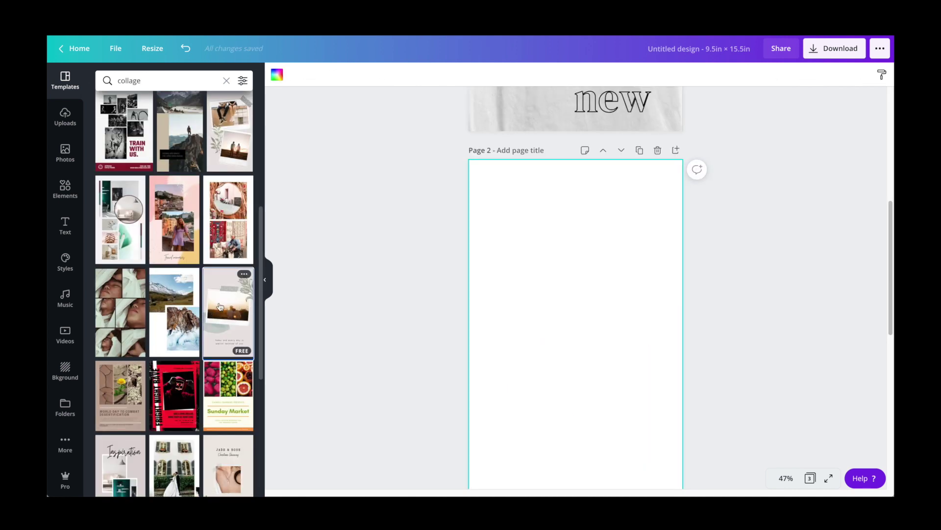
# Apply a collage template to page 2 and copy its tulip sketch onto page 1
pyautogui.click(248, 305)
pyautogui.click(660, 278)
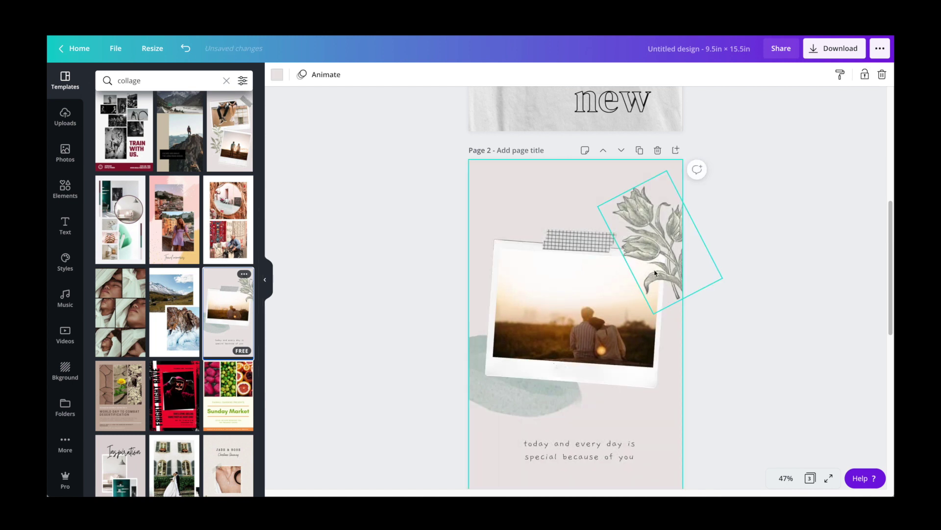
pyautogui.click(665, 257)
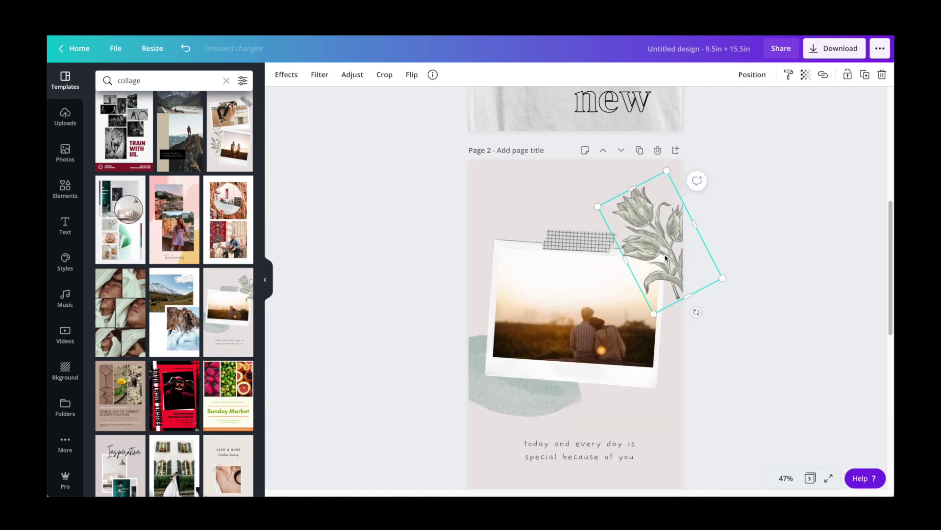
pyautogui.scroll(5, 666, 228)
pyautogui.click(553, 216)
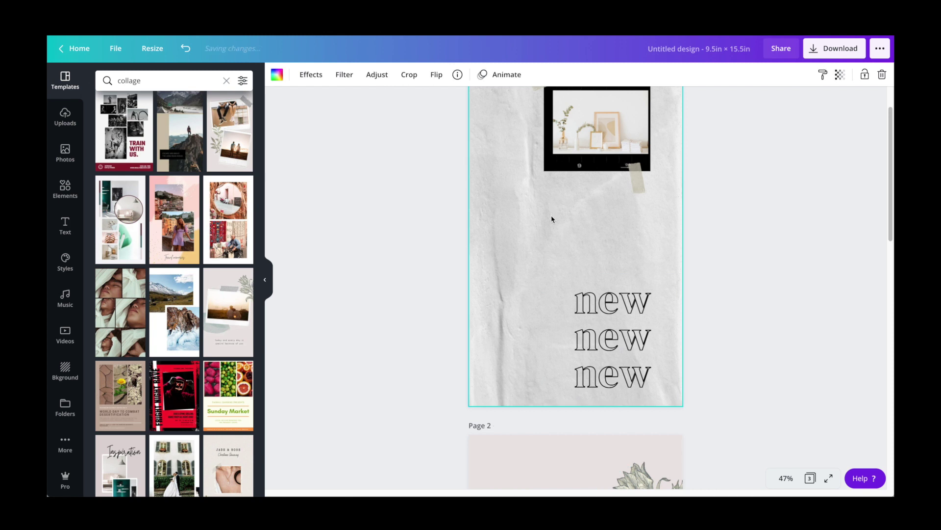
pyautogui.hotkey('ctrl', 'v')
pyautogui.moveTo(675, 159); pyautogui.dragTo(652, 260)
# Copy the grid tape from page 2 and paste it onto page 1
pyautogui.scroll(-5, 733, 371)
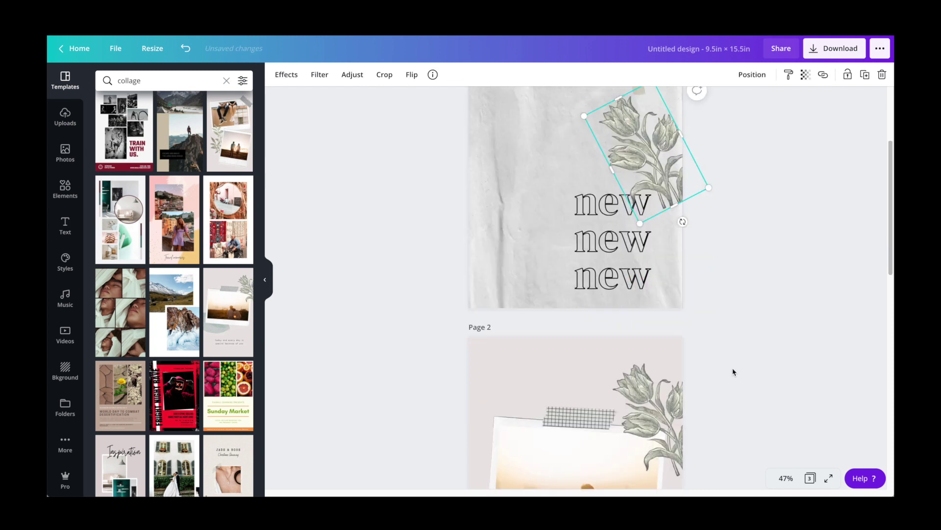
pyautogui.click(579, 245)
pyautogui.hotkey('ctrl', 'c')
pyautogui.scroll(5, 506, 256)
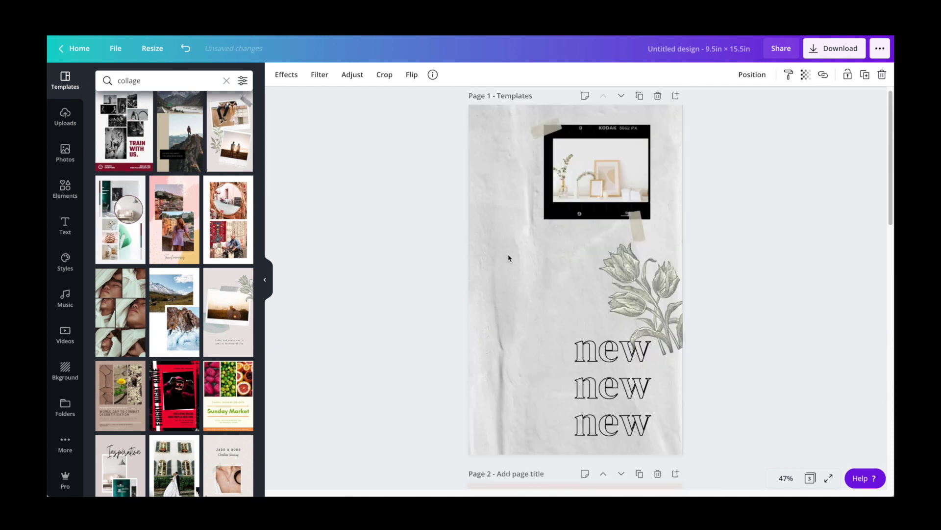
pyautogui.hotkey('ctrl', 'v')
pyautogui.click(583, 327)
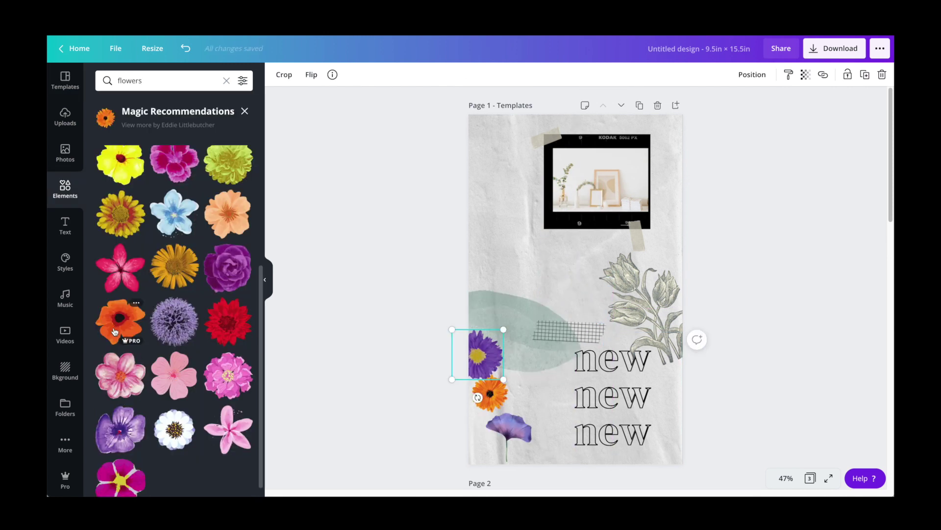
# Add an orange and a magenta flower to page 1, shrinking and repositioning them
pyautogui.click(114, 332)
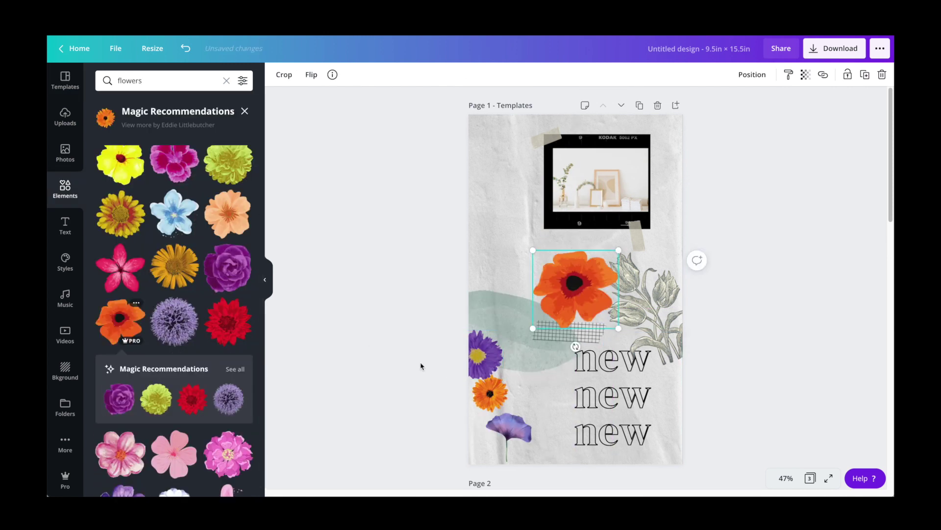
pyautogui.scroll(-2, 172, 396)
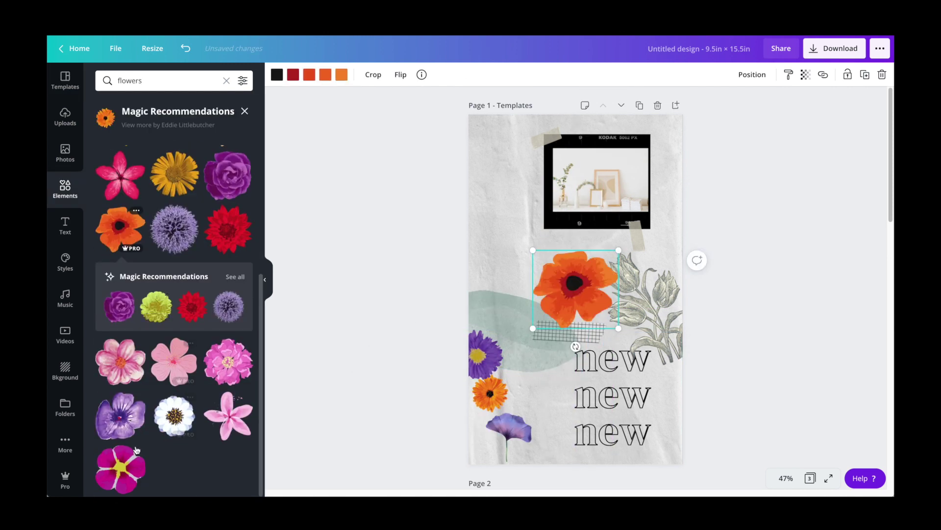
pyautogui.click(127, 466)
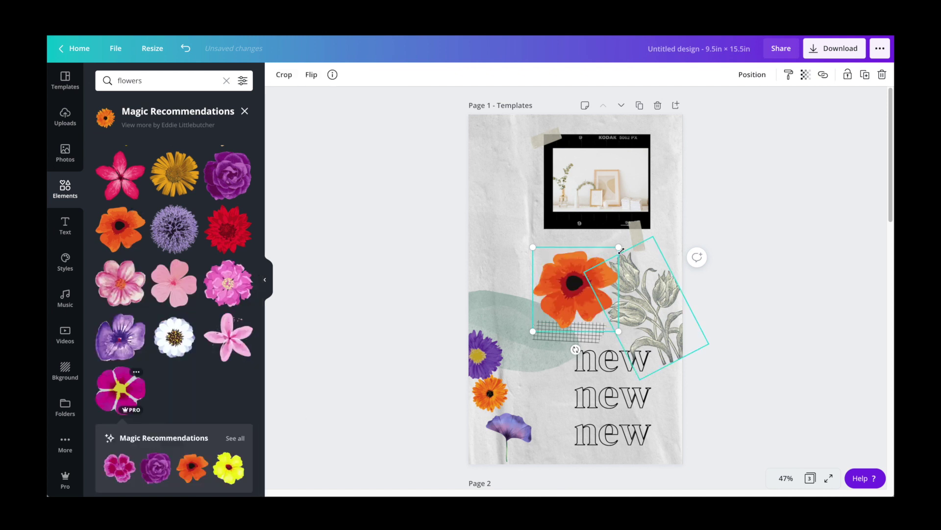
pyautogui.moveTo(619, 250); pyautogui.dragTo(549, 440)
pyautogui.moveTo(571, 294); pyautogui.dragTo(539, 385)
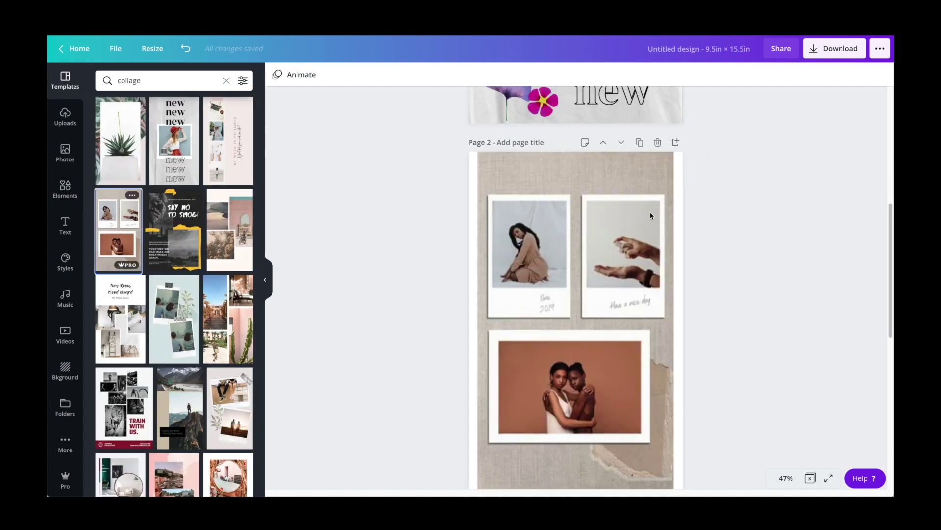
# Crop the linen texture image and set it as the background of page 1 and the Final page
pyautogui.click(685, 396)
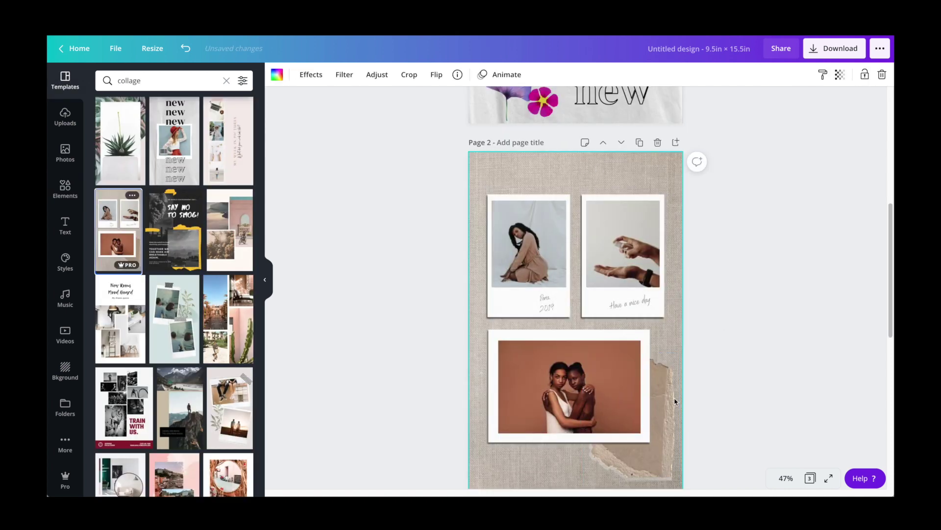
pyautogui.doubleClick(659, 398)
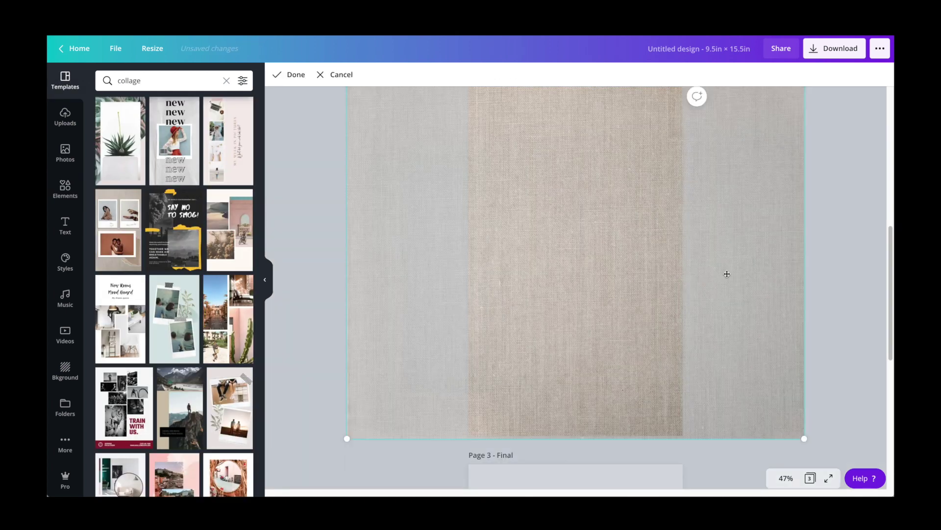
pyautogui.scroll(8, 845, 286)
pyautogui.click(846, 286)
pyautogui.click(612, 116)
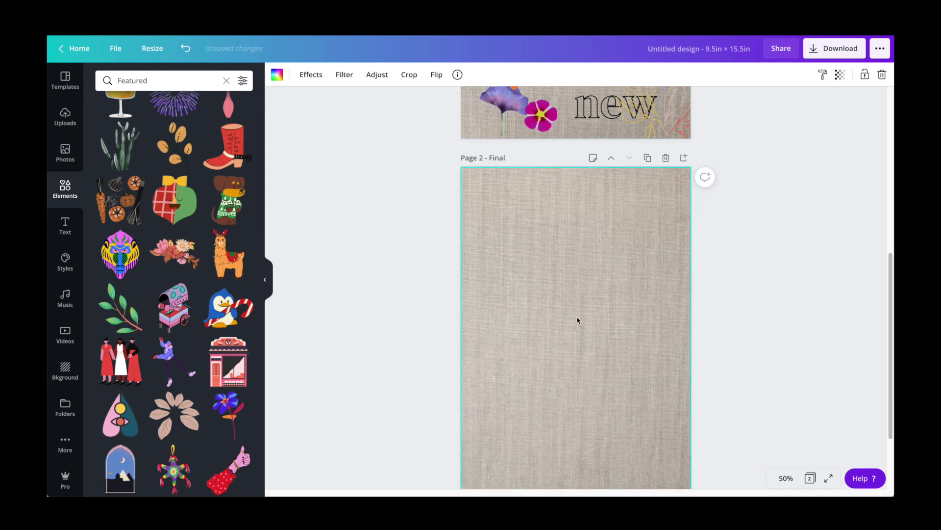
pyautogui.click(751, 336)
pyautogui.scroll(-3, 752, 335)
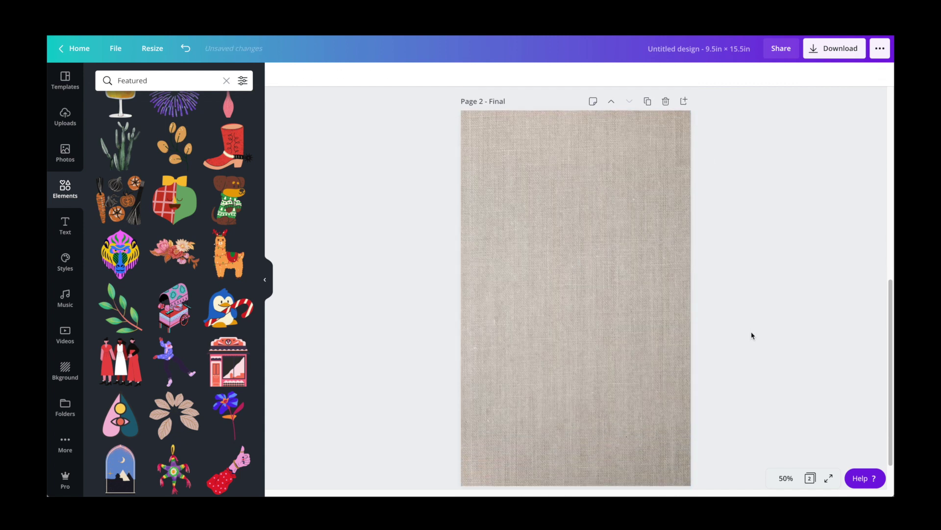
# Add the film-strip photo from Uploads, remove its background, and shrink the flower-vase image
pyautogui.scroll(-1, 752, 336)
pyautogui.click(65, 116)
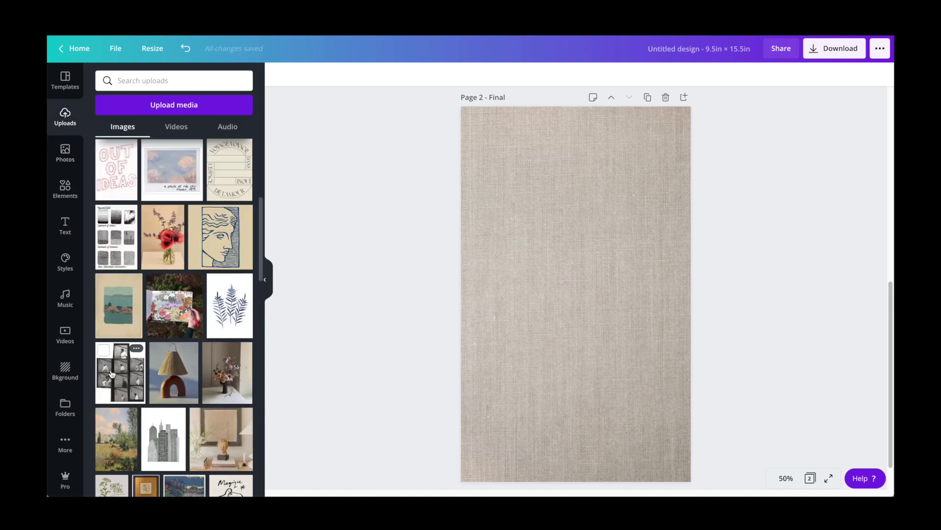
pyautogui.click(121, 372)
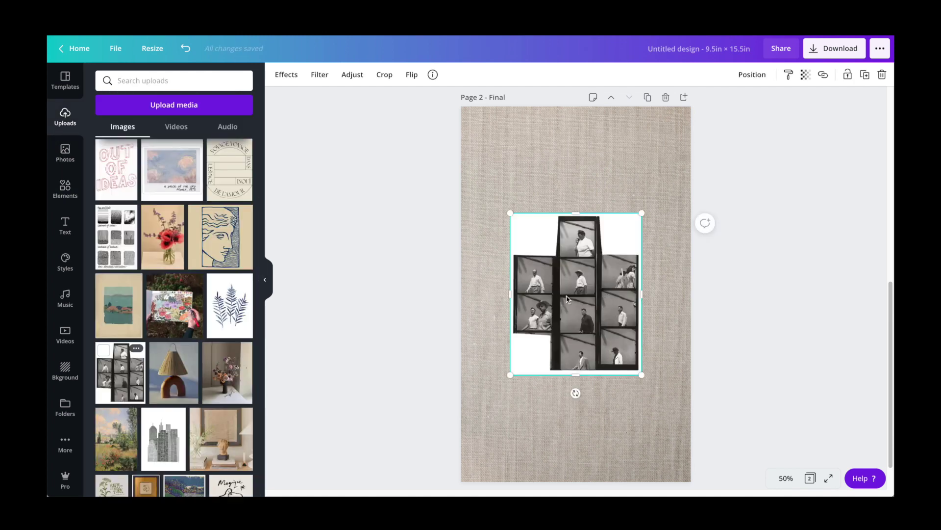
pyautogui.moveTo(566, 298); pyautogui.dragTo(600, 277)
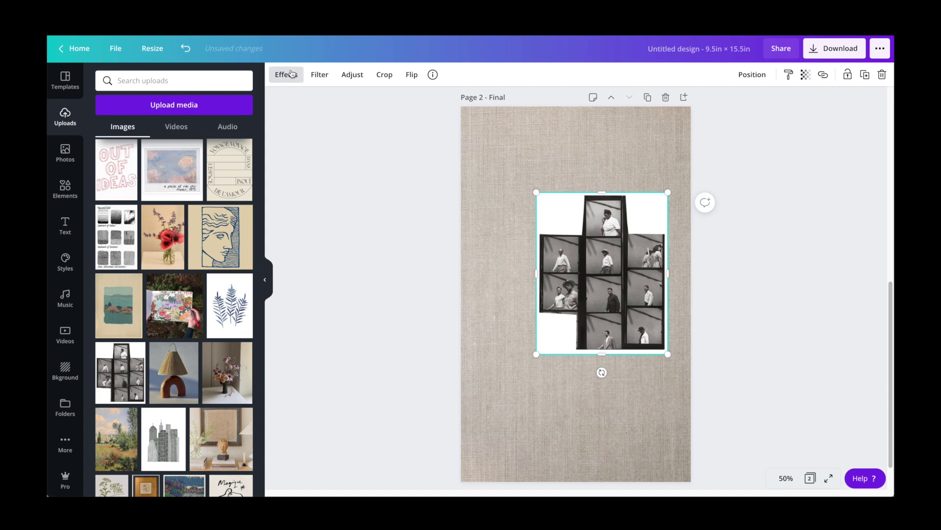
pyautogui.click(286, 74)
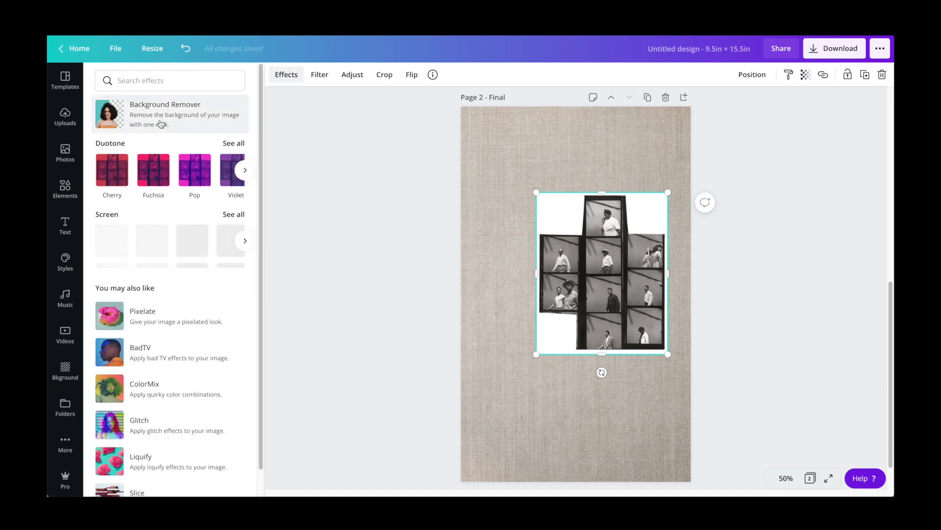
pyautogui.click(143, 124)
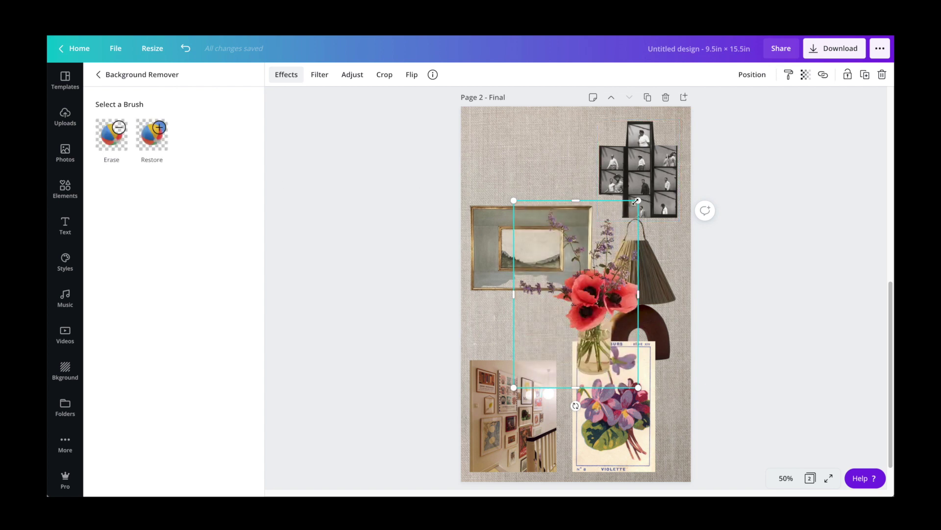
pyautogui.moveTo(636, 201); pyautogui.dragTo(599, 259)
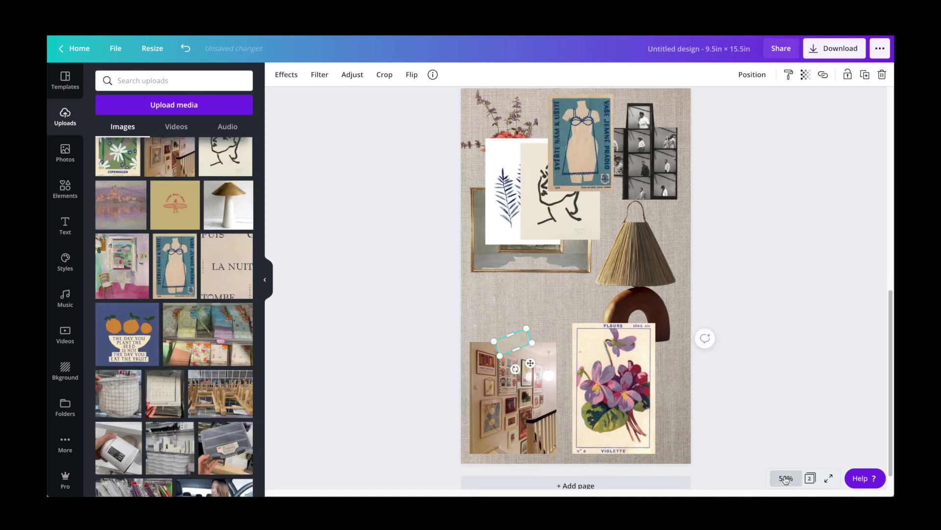
# Zoom the canvas to 100% and rotate the small tape strip to about 16°
pyautogui.click(786, 478)
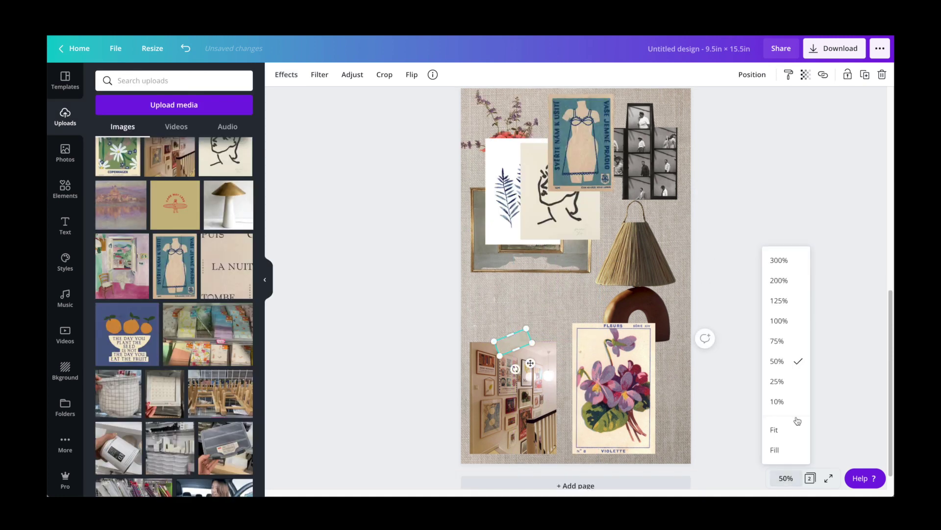
pyautogui.click(780, 319)
pyautogui.scroll(-4, 707, 352)
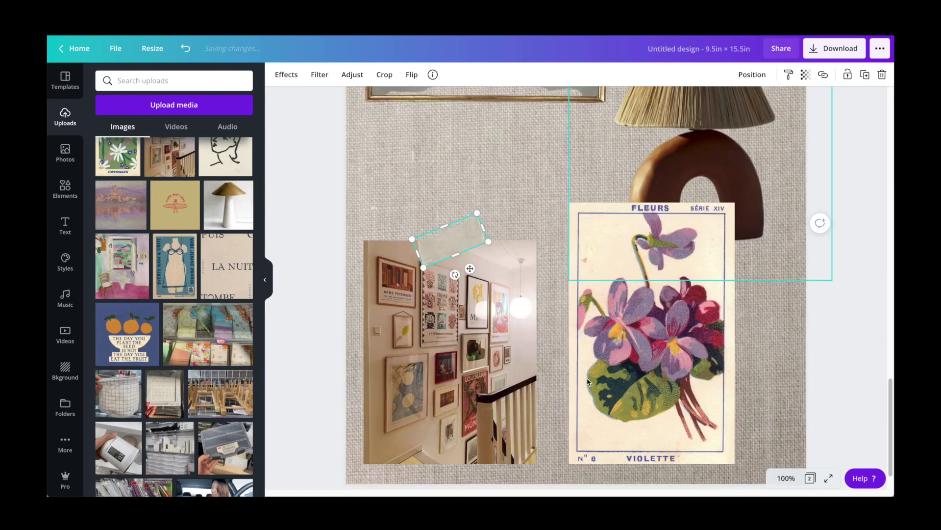
pyautogui.click(496, 312)
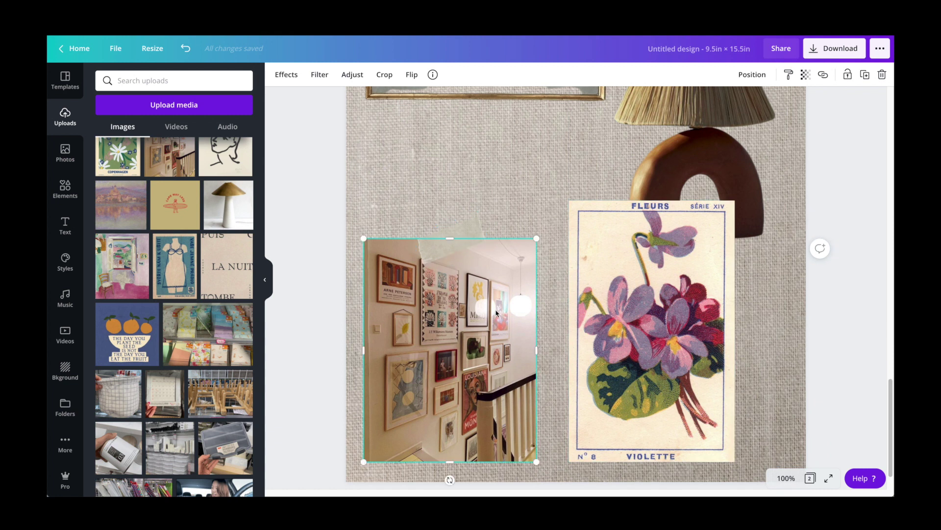
pyautogui.click(459, 229)
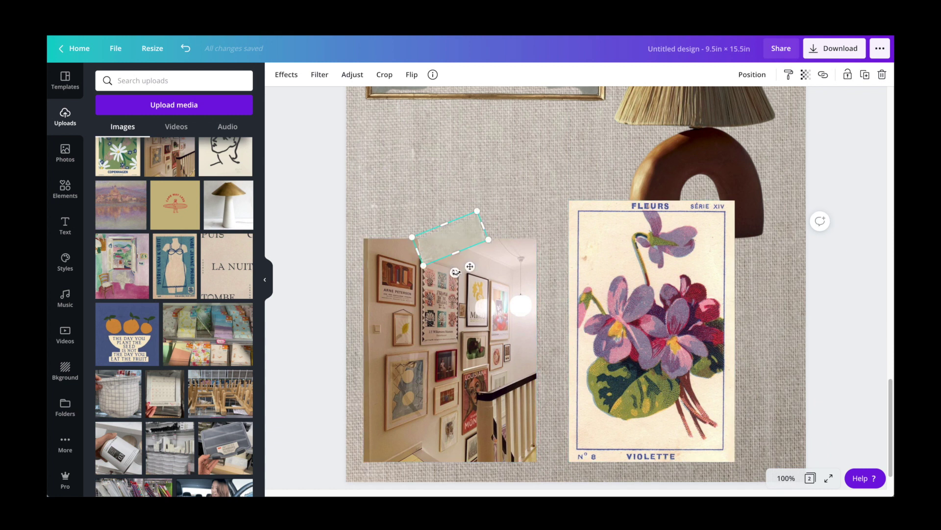
pyautogui.moveTo(444, 271); pyautogui.dragTo(435, 269)
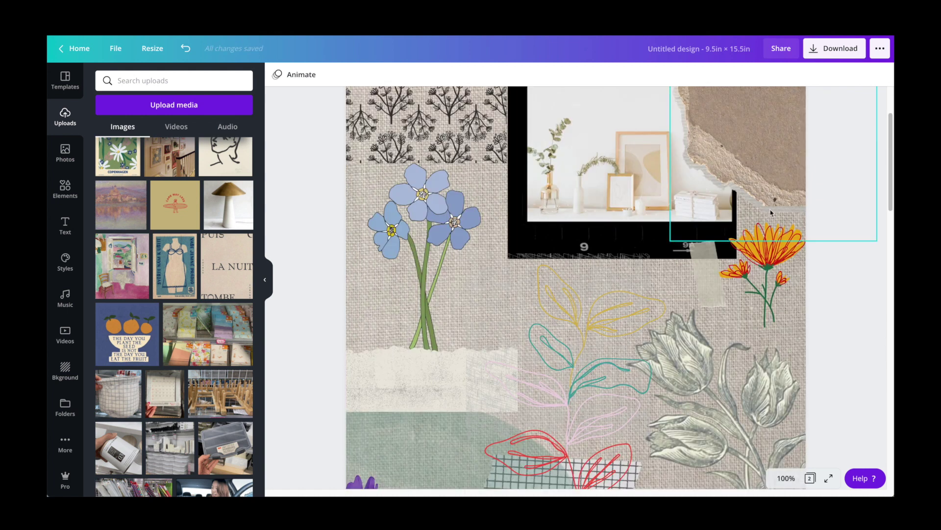
# Nudge the torn-paper gallery photo left and up, then slightly back down
pyautogui.click(755, 155)
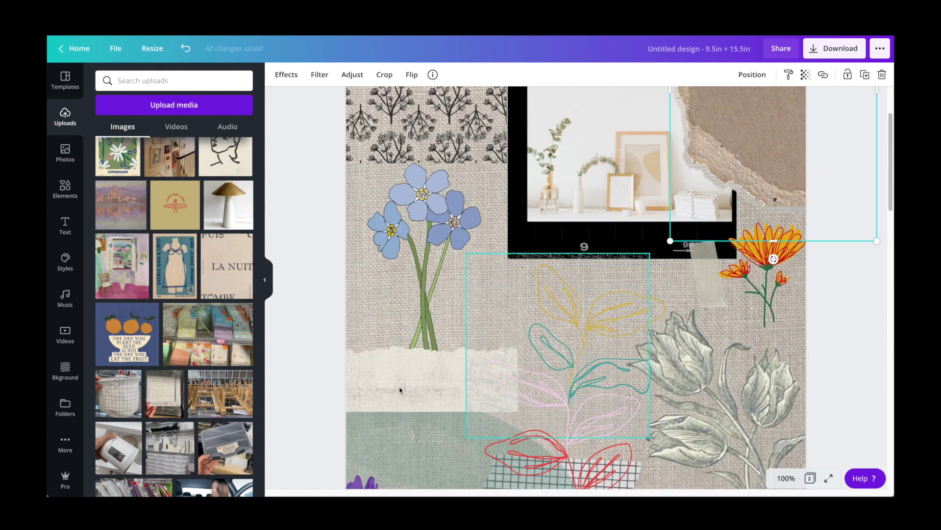
pyautogui.scroll(-15, 399, 389)
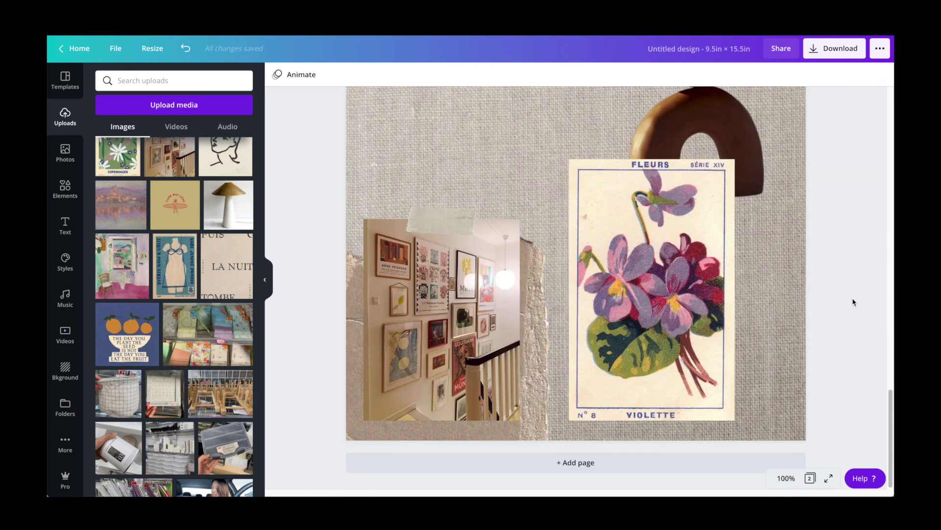
pyautogui.click(461, 343)
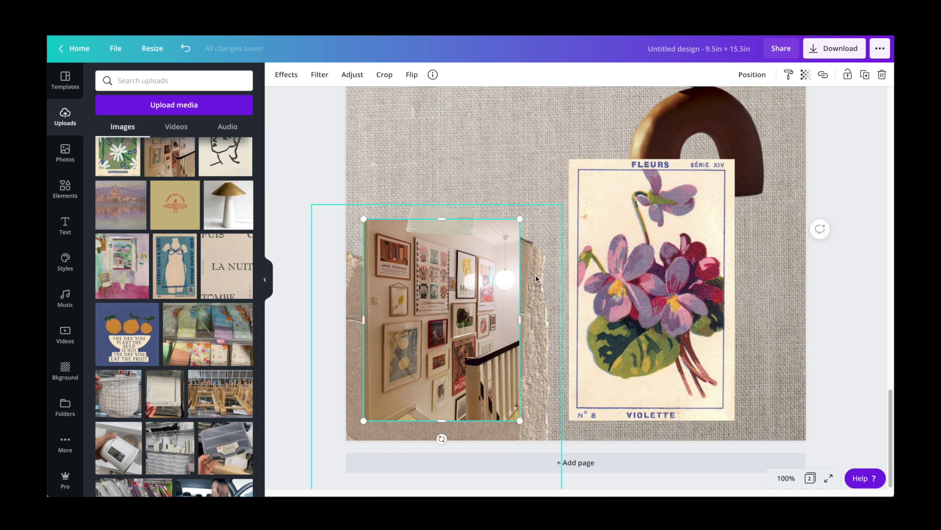
pyautogui.press('Left')
pyautogui.press('Left')
pyautogui.press('Left')
pyautogui.press('Left')
pyautogui.press('Left')
pyautogui.press('Left')
pyautogui.press('Left')
pyautogui.press('Left')
pyautogui.press('Left')
pyautogui.press('Left')
pyautogui.press('Left')
pyautogui.press('Left')
pyautogui.press('Left')
pyautogui.press('Up')
pyautogui.press('Up')
pyautogui.press('Up')
pyautogui.press('Up')
pyautogui.press('Up')
pyautogui.press('Up')
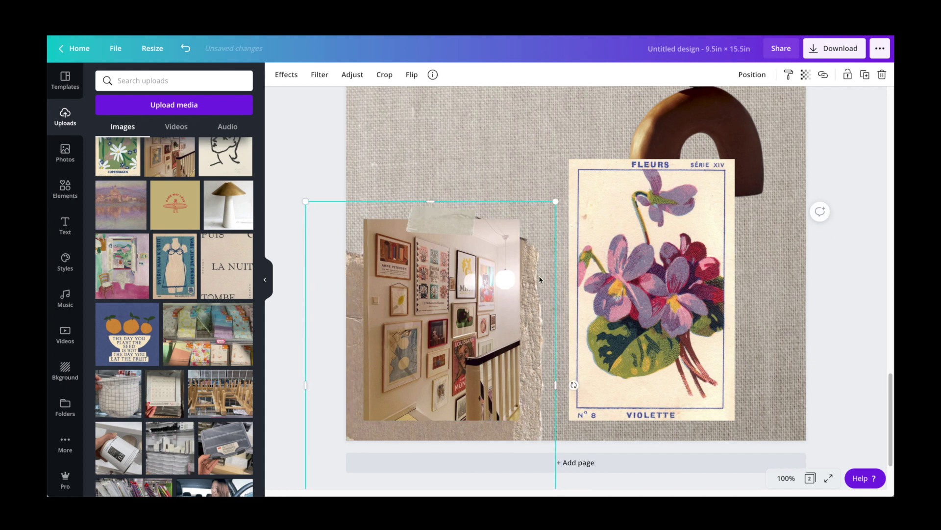
pyautogui.press('Down')
pyautogui.press('Down')
pyautogui.press('Down')
pyautogui.press('Down')
pyautogui.press('Down')
pyautogui.press('Down')
pyautogui.press('Down')
pyautogui.press('Down')
pyautogui.press('Down')
pyautogui.press('Down')
pyautogui.press('Down')
pyautogui.press('Down')
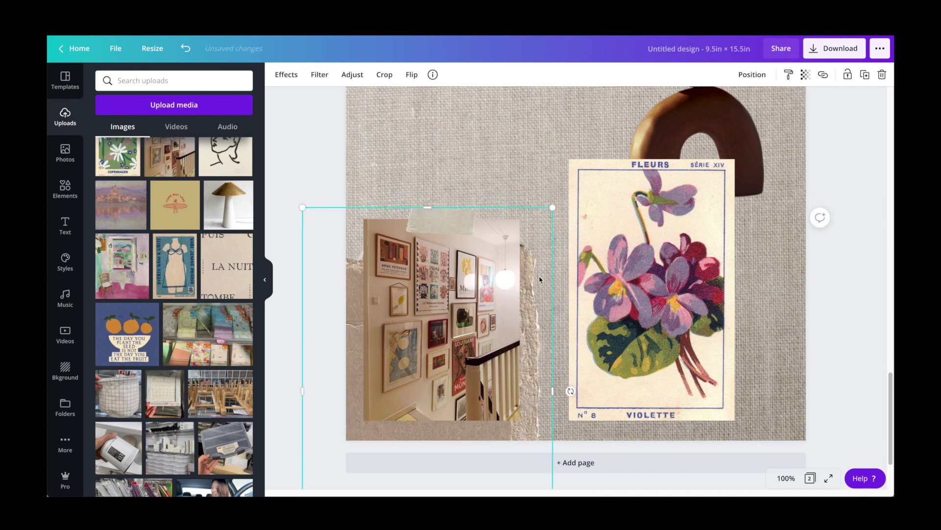
pyautogui.scroll(-3, 719, 309)
# Enlarge the matchbox image on the Final page
pyautogui.scroll(3, 452, 311)
pyautogui.doubleClick(451, 310)
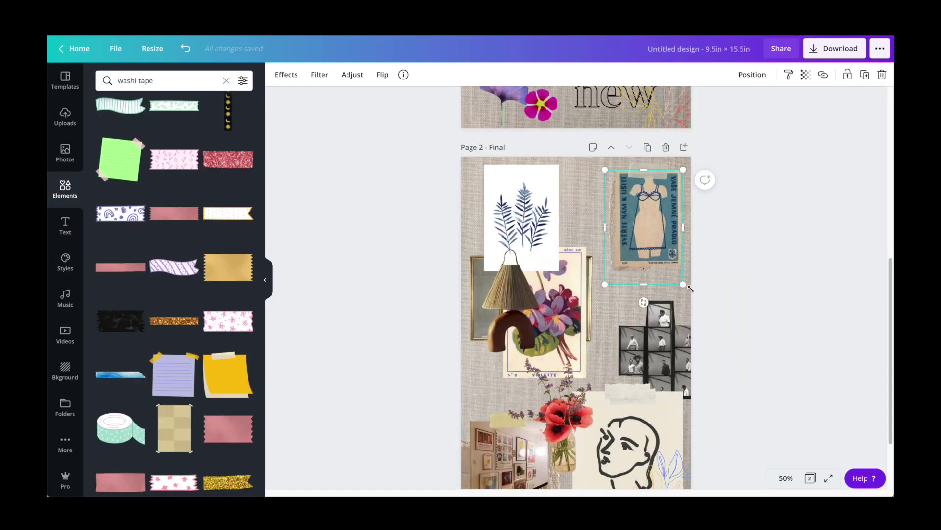
pyautogui.moveTo(684, 284); pyautogui.dragTo(695, 290)
pyautogui.click(760, 263)
pyautogui.scroll(-1, 761, 262)
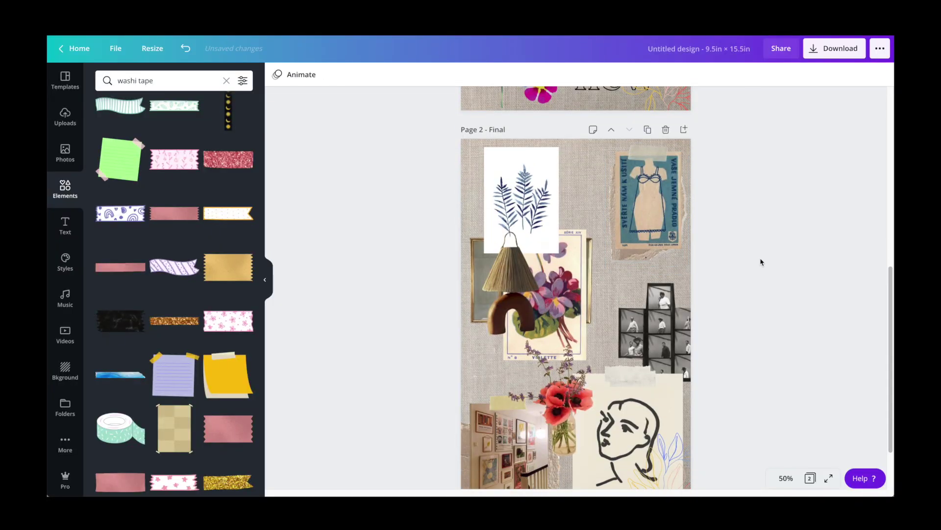
# Move the lamp-and-arch over the matchbox, shrink it slightly and align it
pyautogui.moveTo(497, 293); pyautogui.dragTo(658, 248)
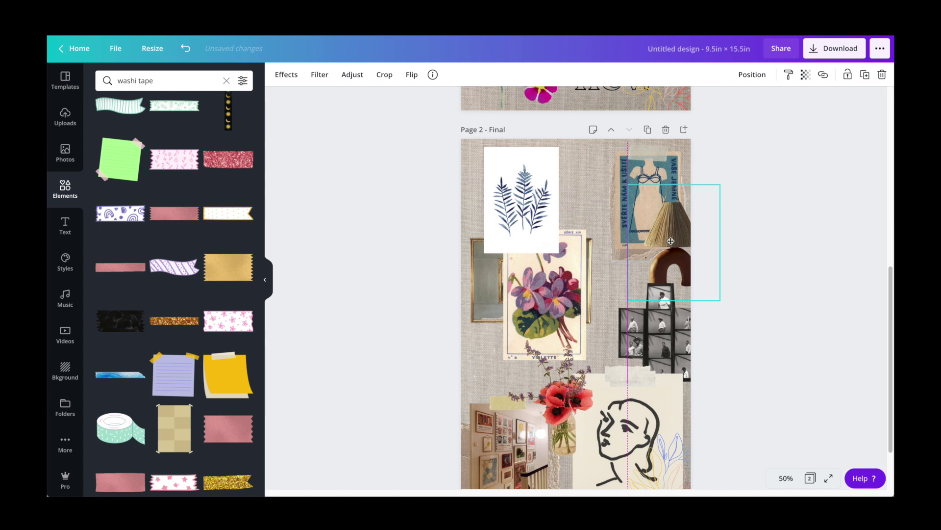
pyautogui.moveTo(631, 185); pyautogui.dragTo(636, 195)
pyautogui.moveTo(679, 251); pyautogui.dragTo(675, 245)
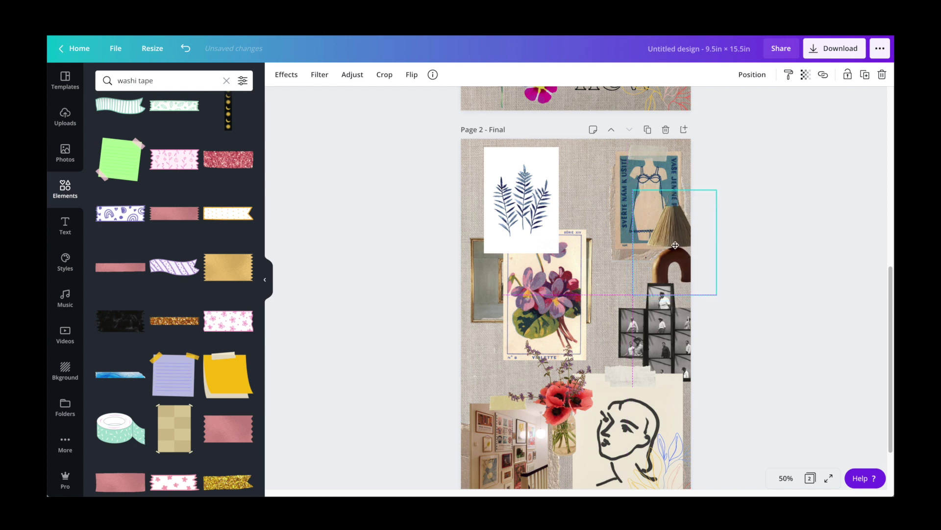
pyautogui.click(762, 252)
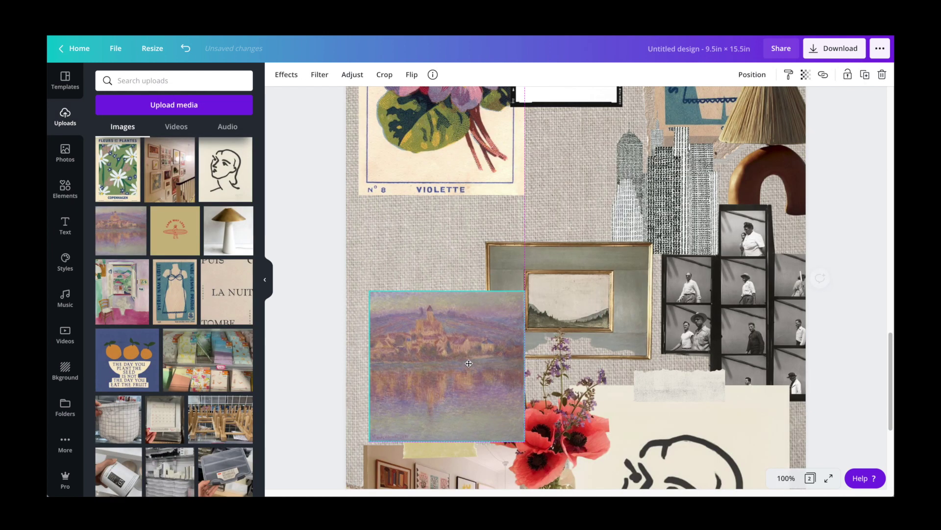
# Place the Monet painting, enlarge it, crop its bottom and move it lower
pyautogui.moveTo(470, 362); pyautogui.dragTo(528, 194)
pyautogui.scroll(2, 452, 336)
pyautogui.moveTo(394, 241); pyautogui.dragTo(365, 211)
pyautogui.doubleClick(434, 280)
pyautogui.moveTo(546, 388); pyautogui.dragTo(546, 336)
pyautogui.click(482, 358)
pyautogui.moveTo(482, 273); pyautogui.dragTo(482, 308)
# Send the Monet painting back two layers behind the Violette print, narrow it and nudge it up
pyautogui.click(753, 74)
pyautogui.click(725, 105)
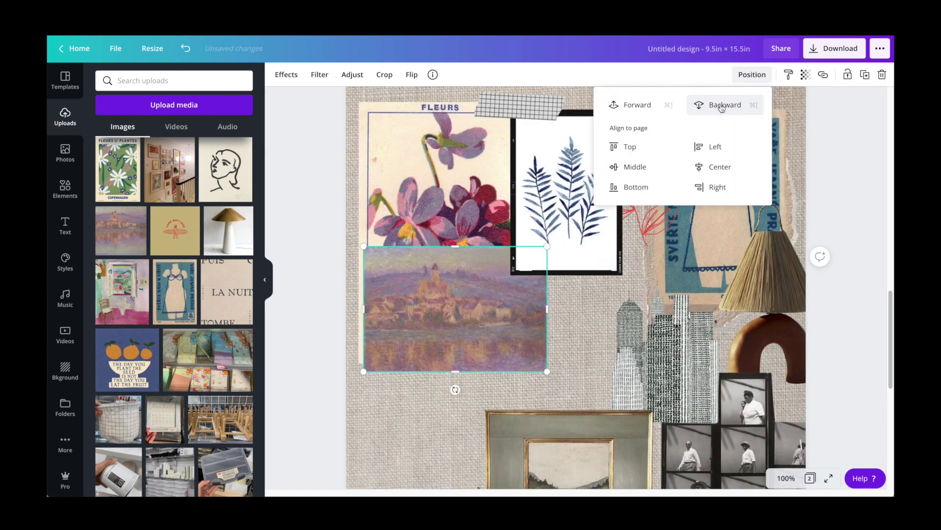
pyautogui.click(725, 105)
pyautogui.click(547, 308)
pyautogui.moveTo(547, 308); pyautogui.dragTo(533, 310)
pyautogui.press('Up')
pyautogui.press('Up')
pyautogui.press('Up')
pyautogui.press('Up')
pyautogui.press('Up')
pyautogui.press('Up')
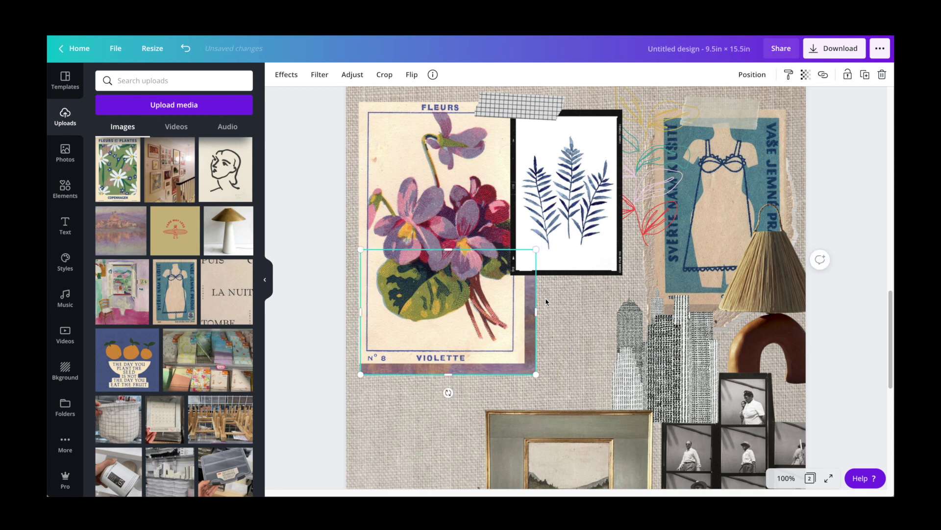
# Shrink the skyline image and move it against the left edge
pyautogui.click(292, 373)
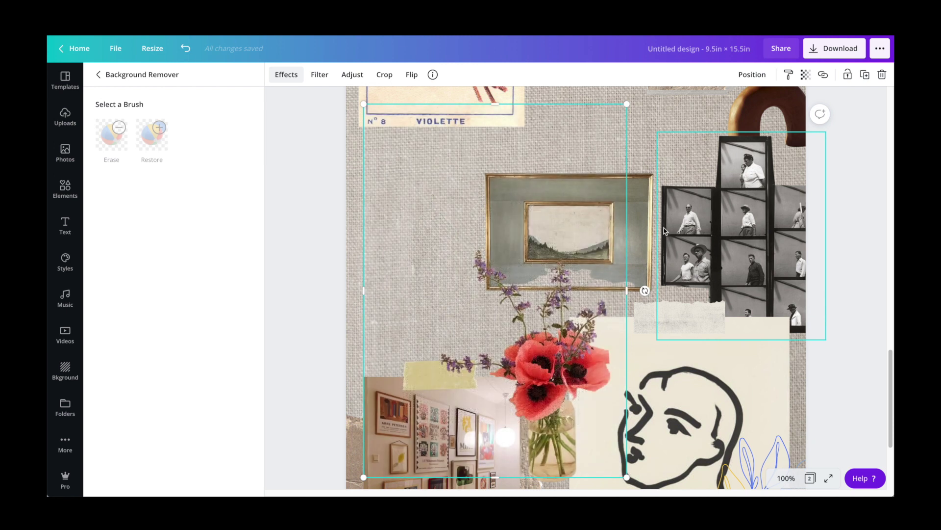
pyautogui.moveTo(627, 104); pyautogui.dragTo(515, 262)
pyautogui.moveTo(442, 412); pyautogui.dragTo(678, 261)
pyautogui.scroll(2, 425, 293)
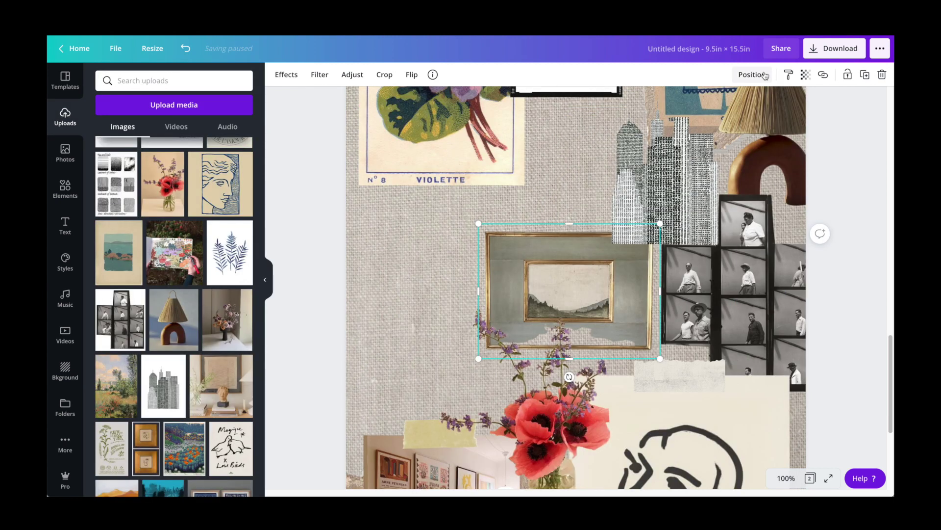
# Bring up the layering options for the framed painting
pyautogui.click(752, 75)
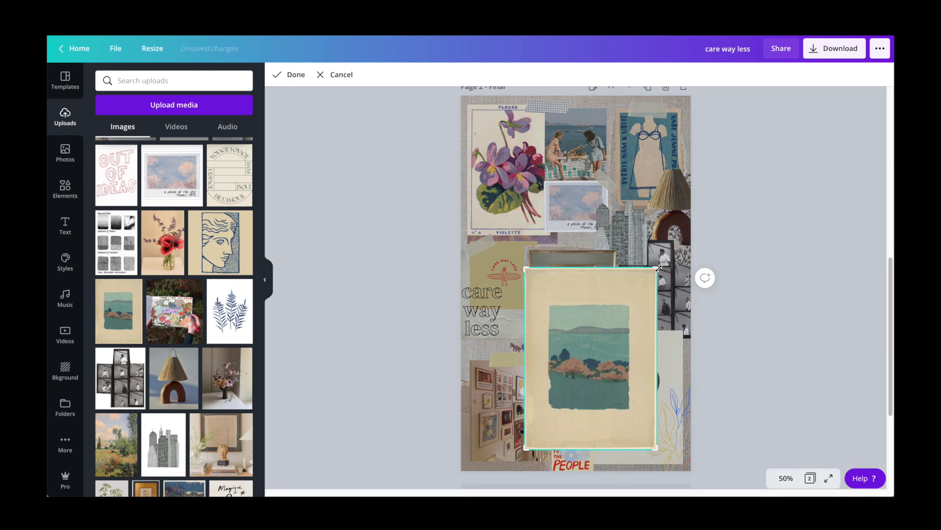
# Crop the teal landscape painting on its top, right, bottom and left edges
pyautogui.moveTo(656, 269); pyautogui.dragTo(645, 292)
pyautogui.moveTo(526, 448); pyautogui.dragTo(538, 421)
pyautogui.click(790, 405)
# Move the cropped landscape lower, shrink it and adjust its placement near the face drawing
pyautogui.moveTo(588, 356); pyautogui.dragTo(588, 422)
pyautogui.moveTo(641, 357); pyautogui.dragTo(591, 413)
pyautogui.scroll(-1, 591, 413)
pyautogui.moveTo(593, 484); pyautogui.dragTo(741, 461)
pyautogui.moveTo(634, 430)
pyautogui.mouseDown()
pyautogui.moveTo(624, 429)
pyautogui.moveTo(632, 422)
pyautogui.mouseUp()
pyautogui.click(705, 358)
pyautogui.scroll(1, 745, 399)
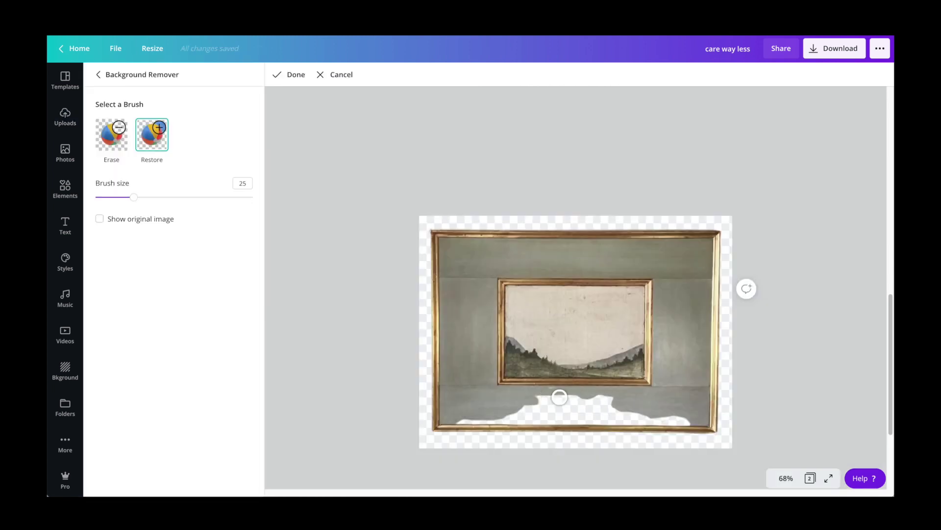
# Cancel Background Remover and swap the framed painting for the larger uploaded copy
pyautogui.click(337, 75)
pyautogui.click(96, 79)
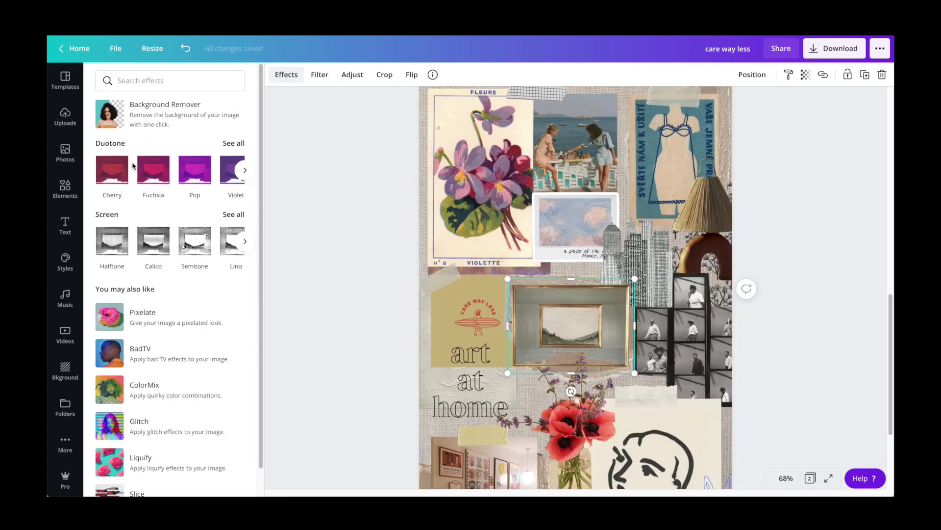
pyautogui.click(69, 130)
pyautogui.moveTo(205, 293); pyautogui.dragTo(571, 324)
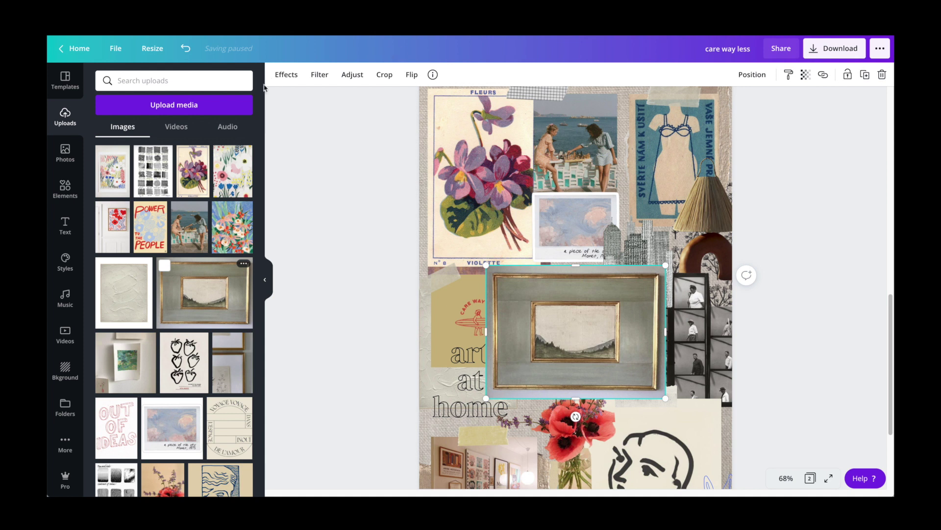
# Remove the new painting's background, restore the gold frame's bottom, and nudge it down-right
pyautogui.click(286, 75)
pyautogui.click(137, 103)
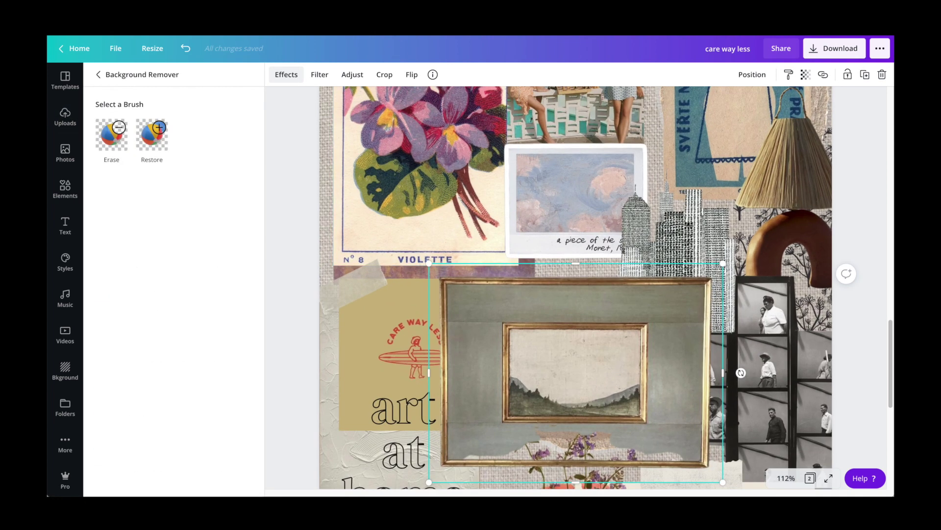
pyautogui.click(152, 135)
pyautogui.moveTo(539, 378)
pyautogui.mouseDown()
pyautogui.moveTo(508, 381)
pyautogui.moveTo(523, 399)
pyautogui.moveTo(744, 414)
pyautogui.moveTo(706, 425)
pyautogui.moveTo(479, 411)
pyautogui.moveTo(488, 425)
pyautogui.mouseUp()
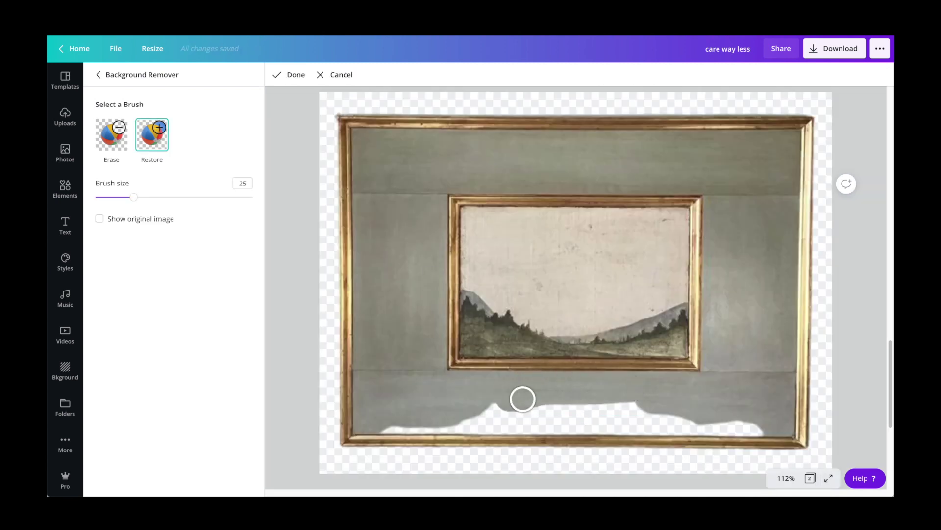
pyautogui.click(289, 74)
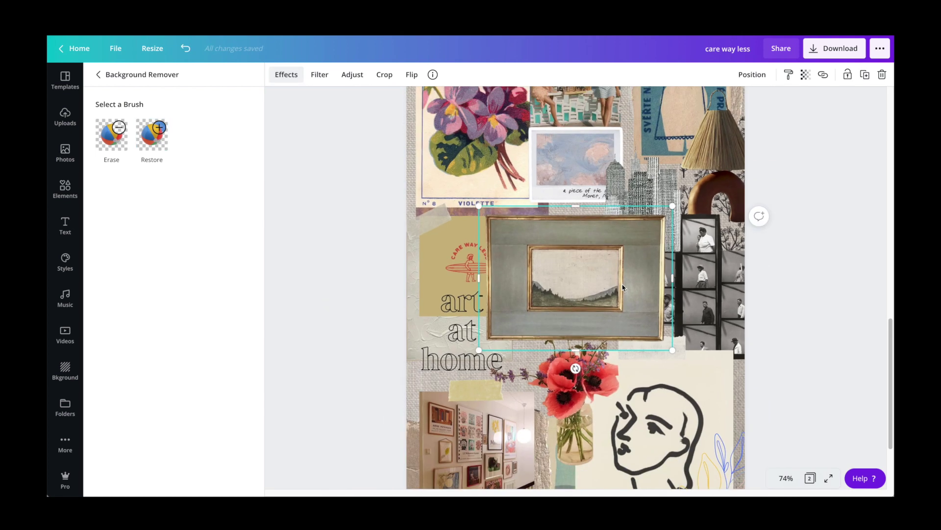
pyautogui.moveTo(624, 277); pyautogui.dragTo(648, 299)
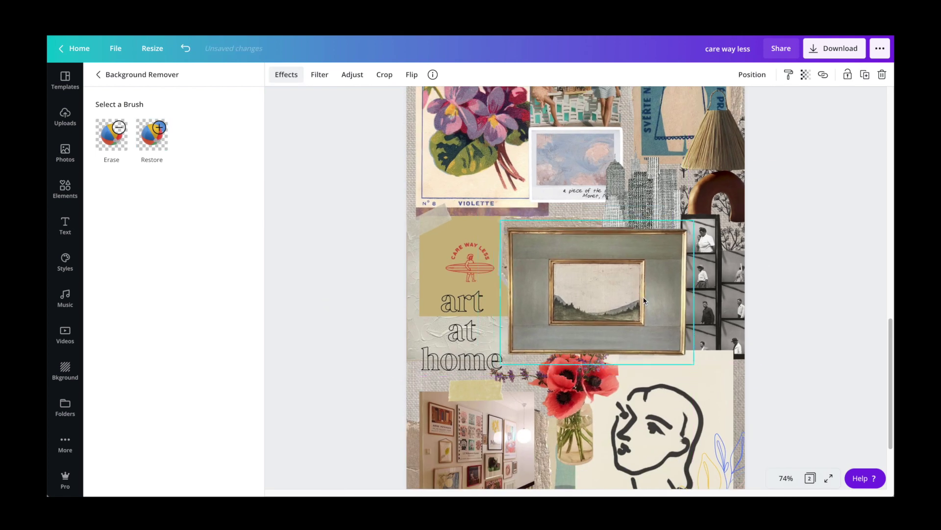
# Shrink the framed painting and change the title's lower words to 'at home'
pyautogui.moveTo(697, 367); pyautogui.dragTo(644, 312)
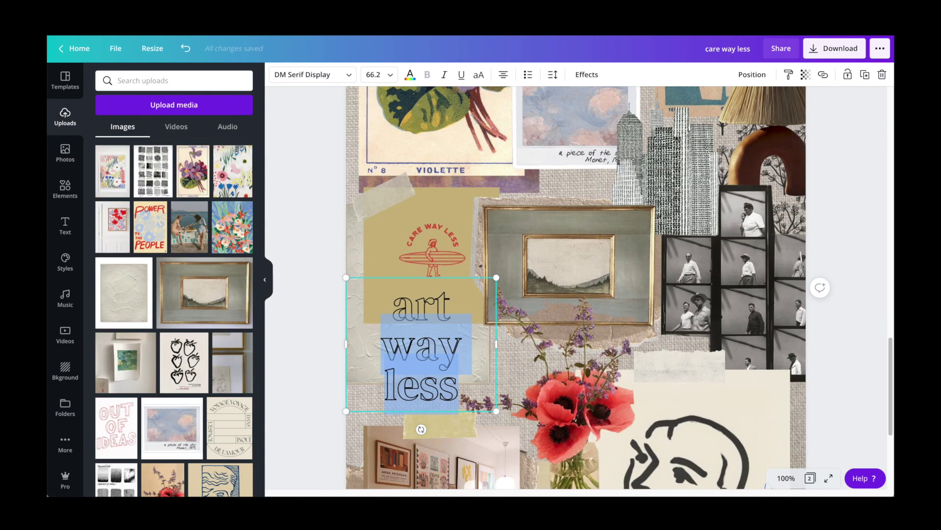
pyautogui.write('at ')
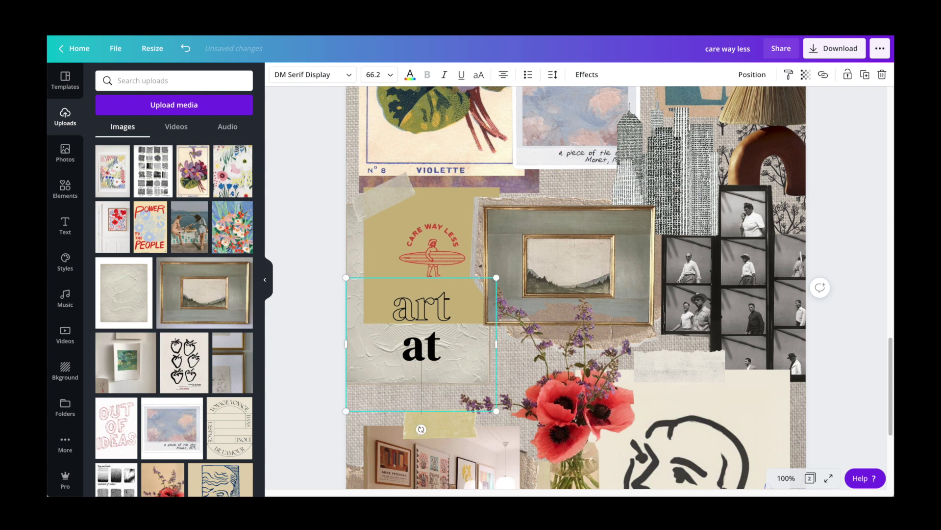
pyautogui.write('home')
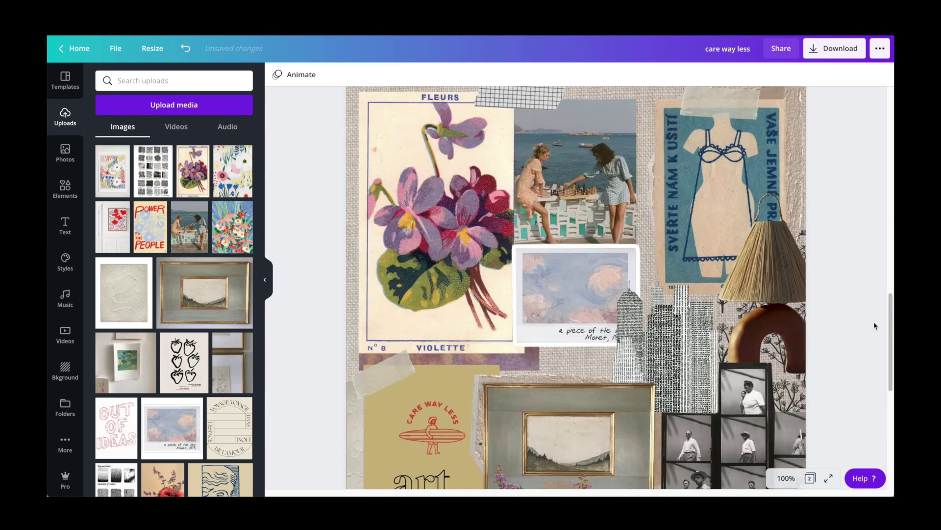
pyautogui.scroll(-6, 874, 326)
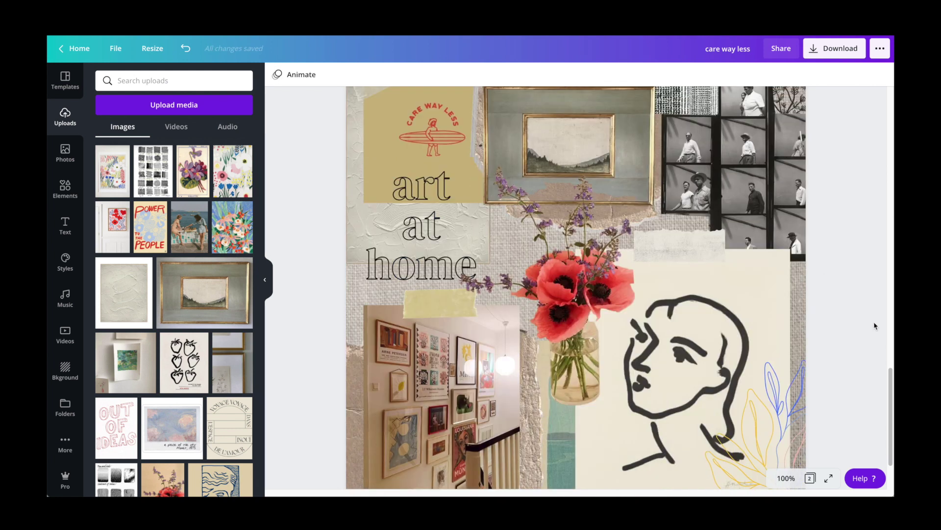